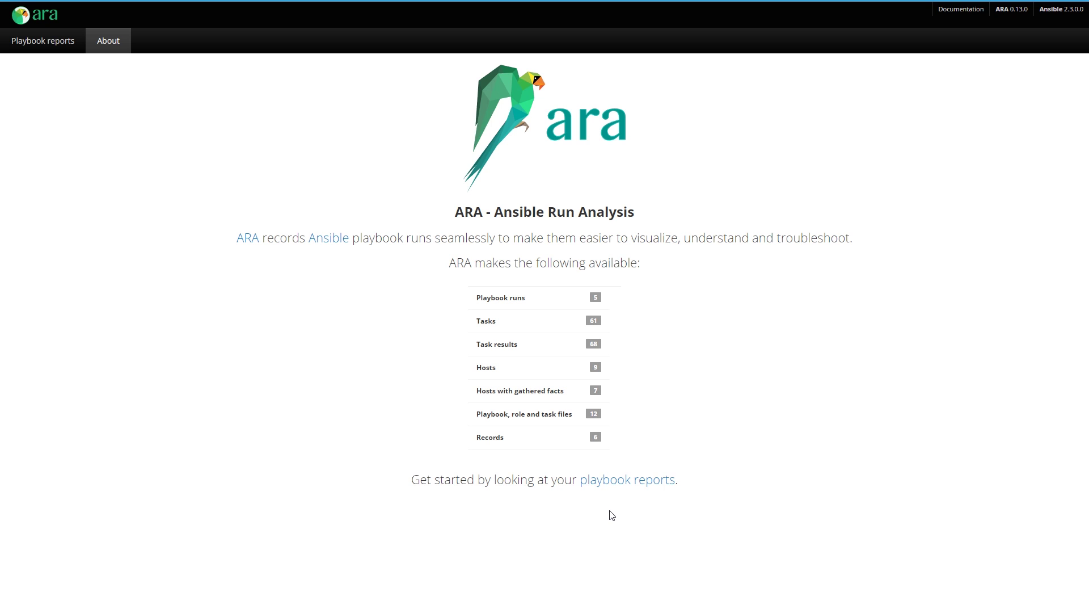
# Step: From the playbook reports, view the smoke.yml report through its permanent link and return to the full list
pyautogui.click(631, 485)
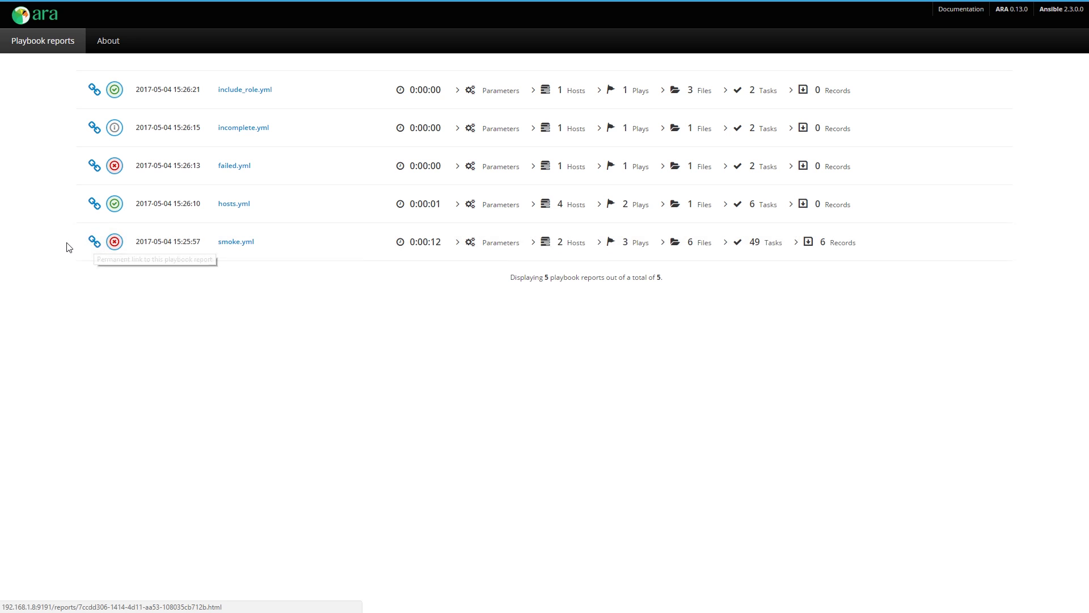
pyautogui.click(95, 243)
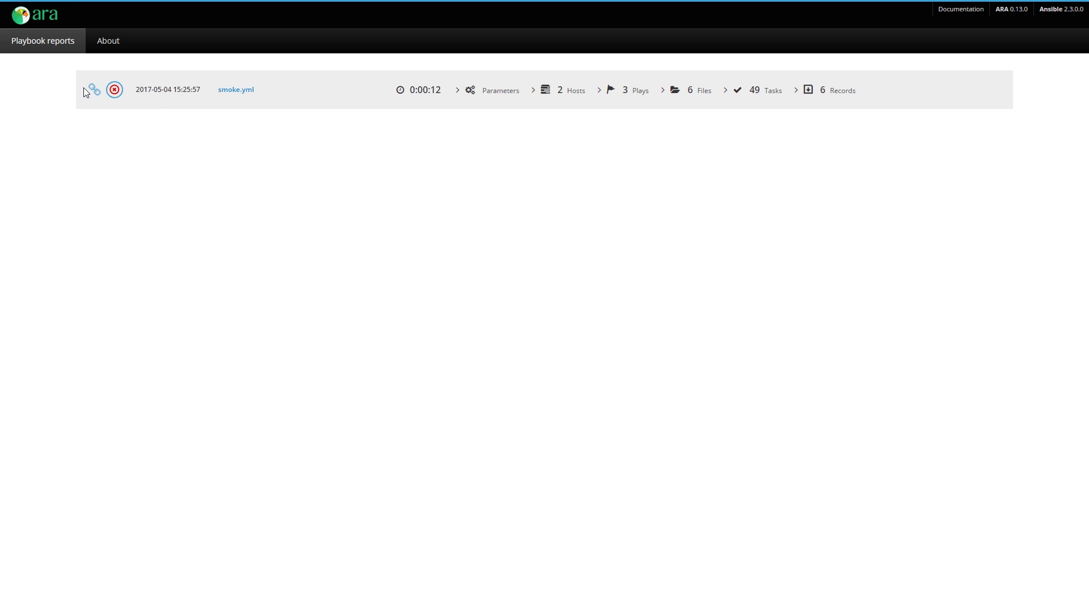
pyautogui.click(56, 45)
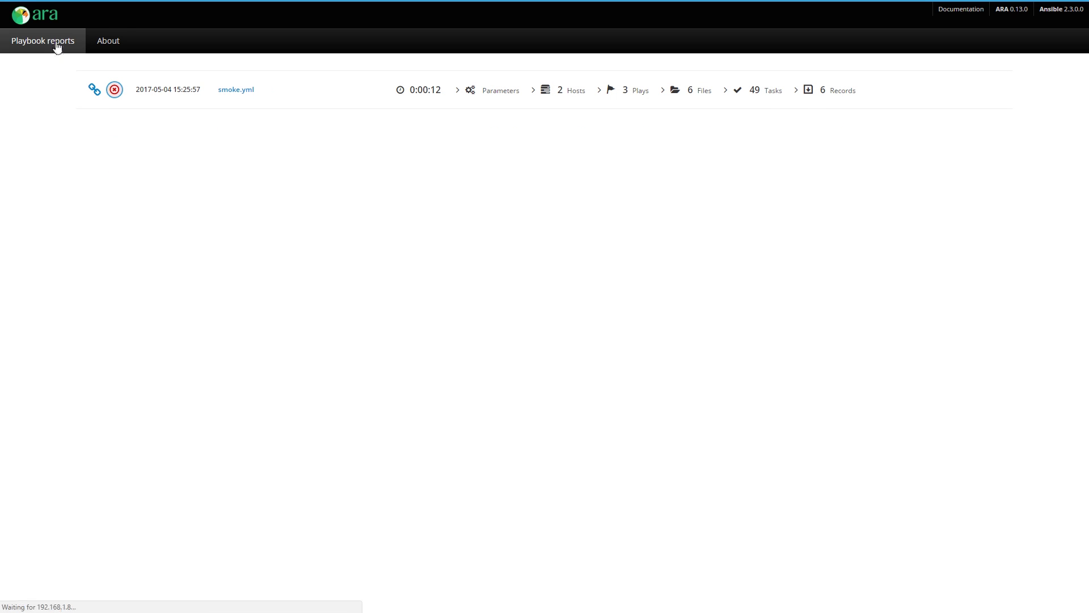
# Step: Examine what the playbook status icons mean and what the date in the smoke.yml row stands for
pyautogui.moveTo(117, 250)
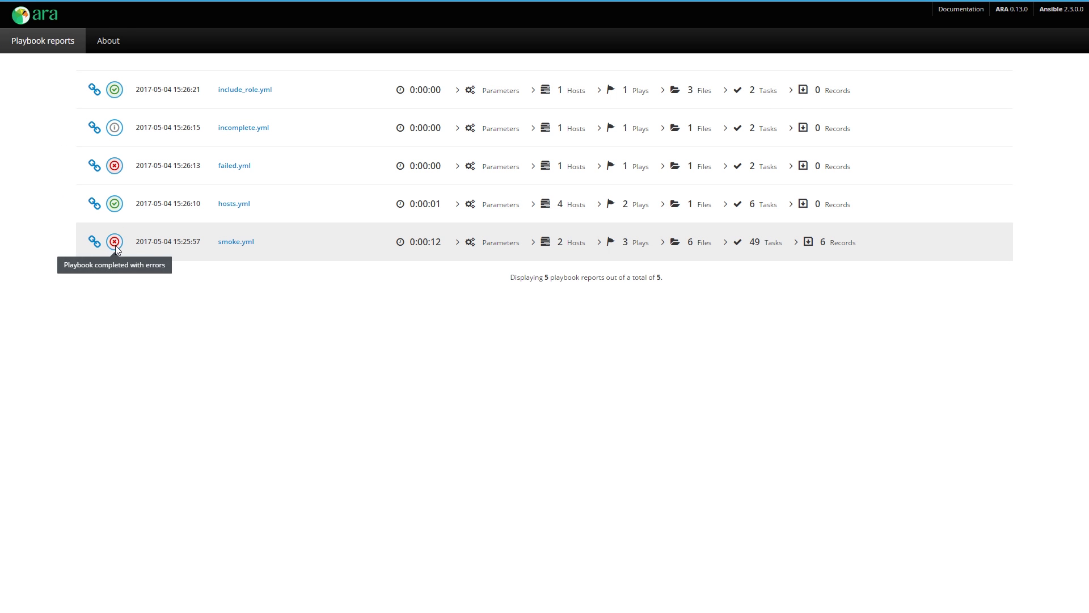
pyautogui.moveTo(114, 131)
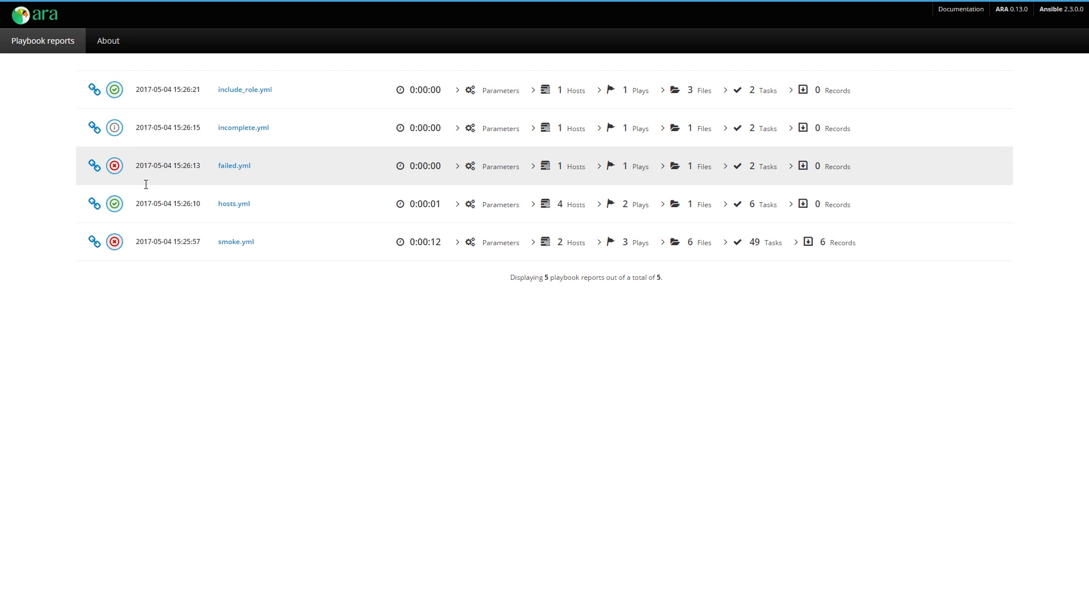
pyautogui.moveTo(117, 90)
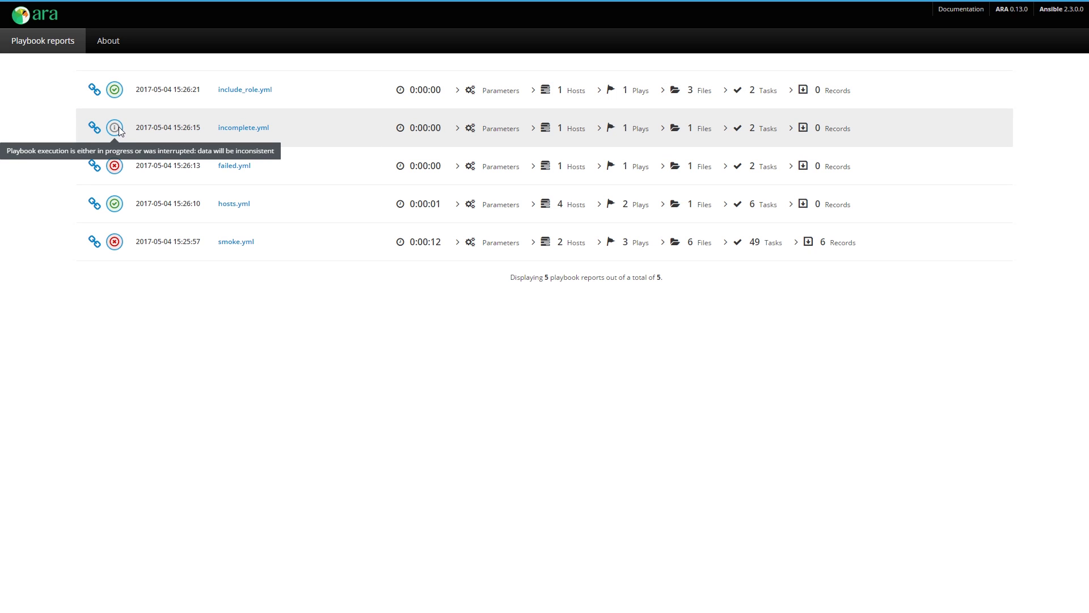
pyautogui.moveTo(116, 167)
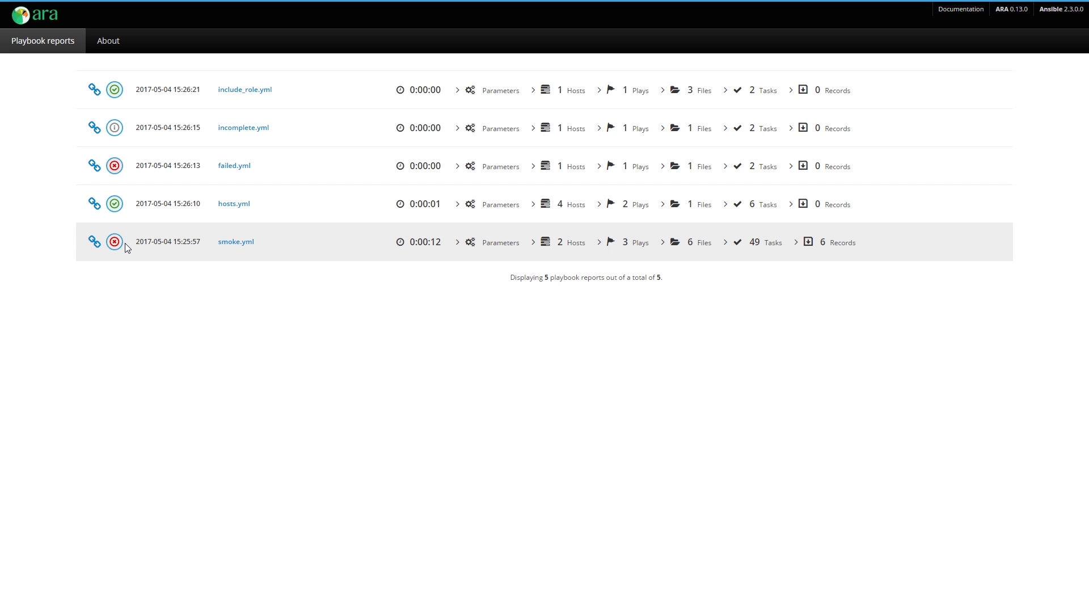
pyautogui.moveTo(189, 246)
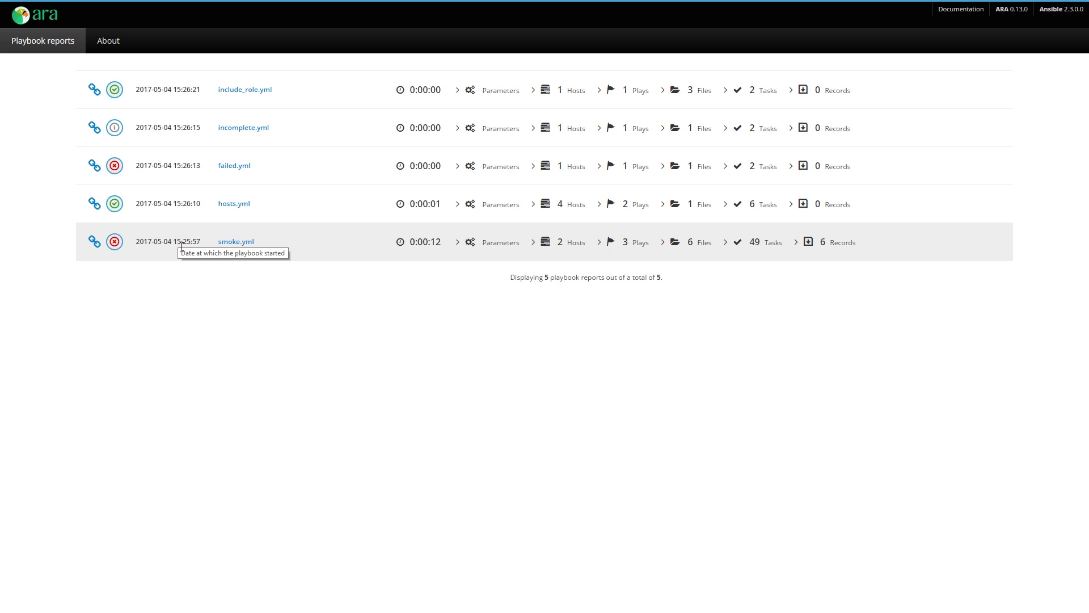
# Step: Open the smoke.yml playbook file from its report row and read through its contents
pyautogui.click(236, 243)
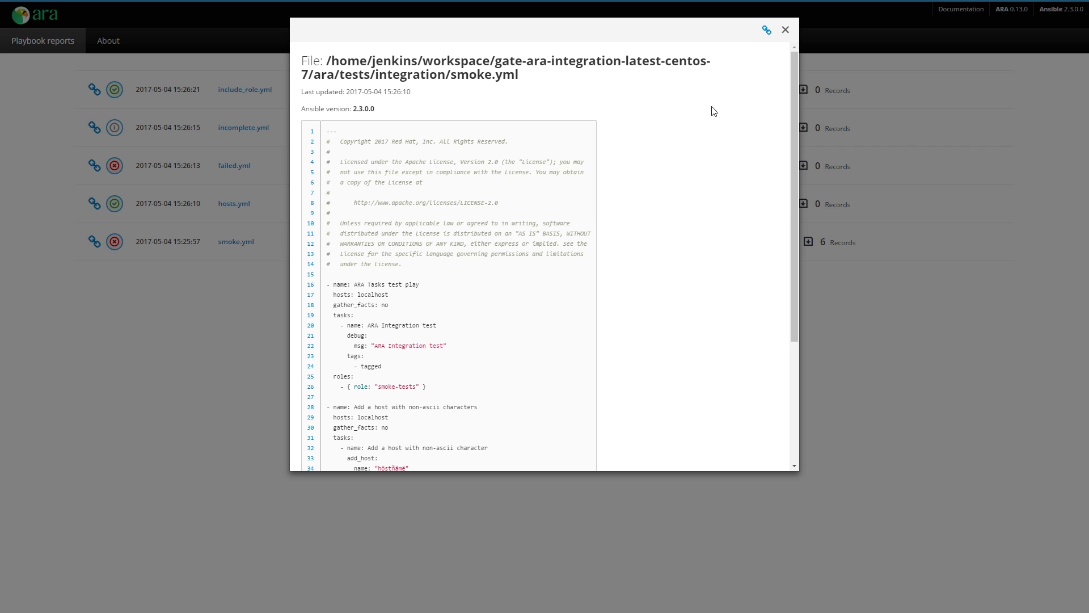
pyautogui.moveTo(795, 61); pyautogui.dragTo(798, 192)
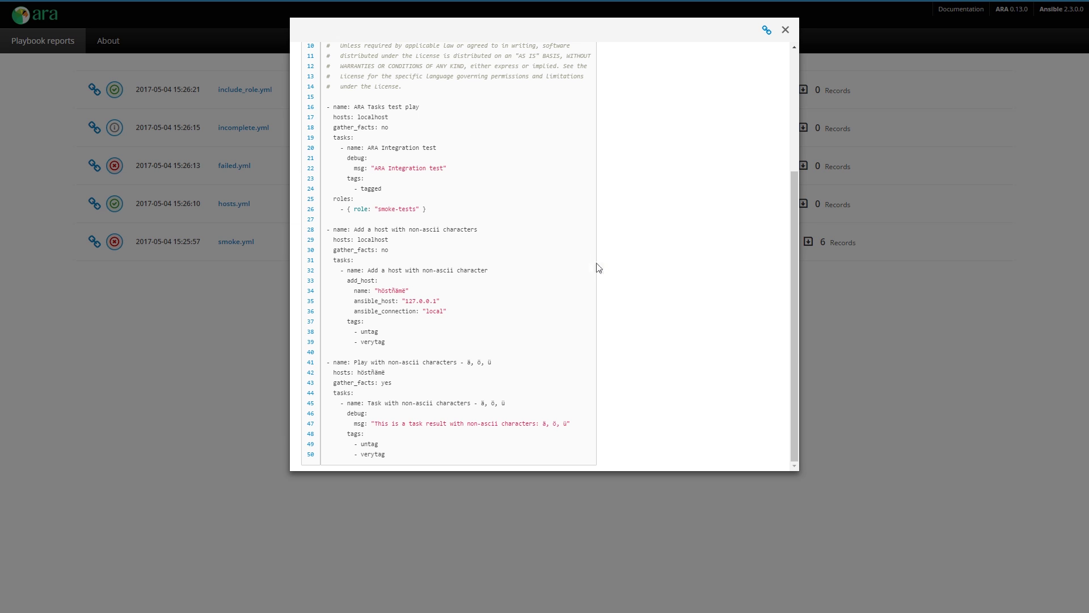
pyautogui.scroll(3, 601, 268)
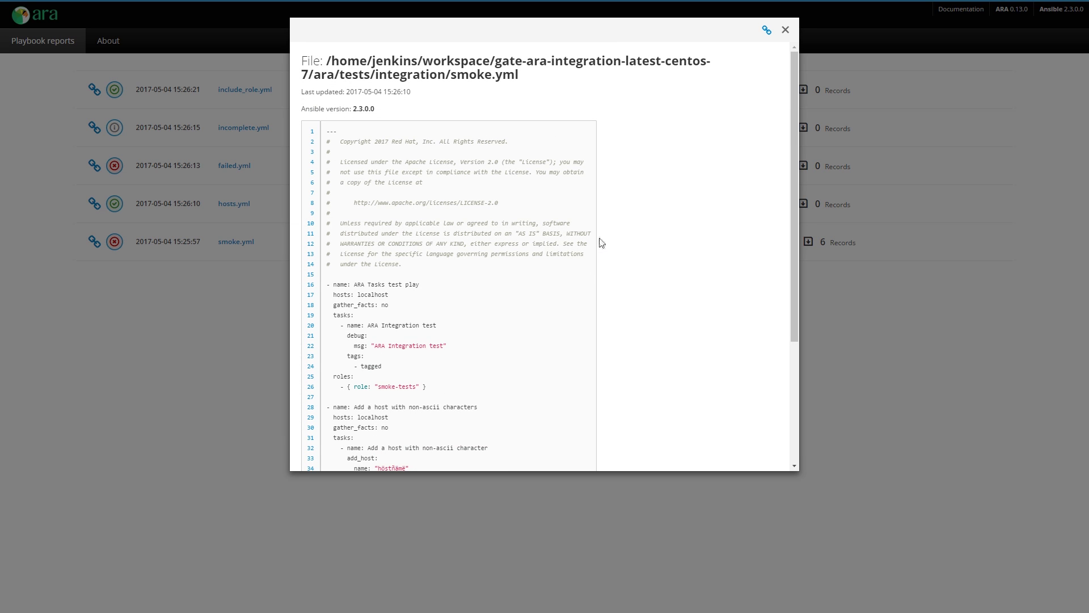
# Step: View the smoke.yml file on its own page through its permanent link and return to the playbook reports
pyautogui.click(766, 29)
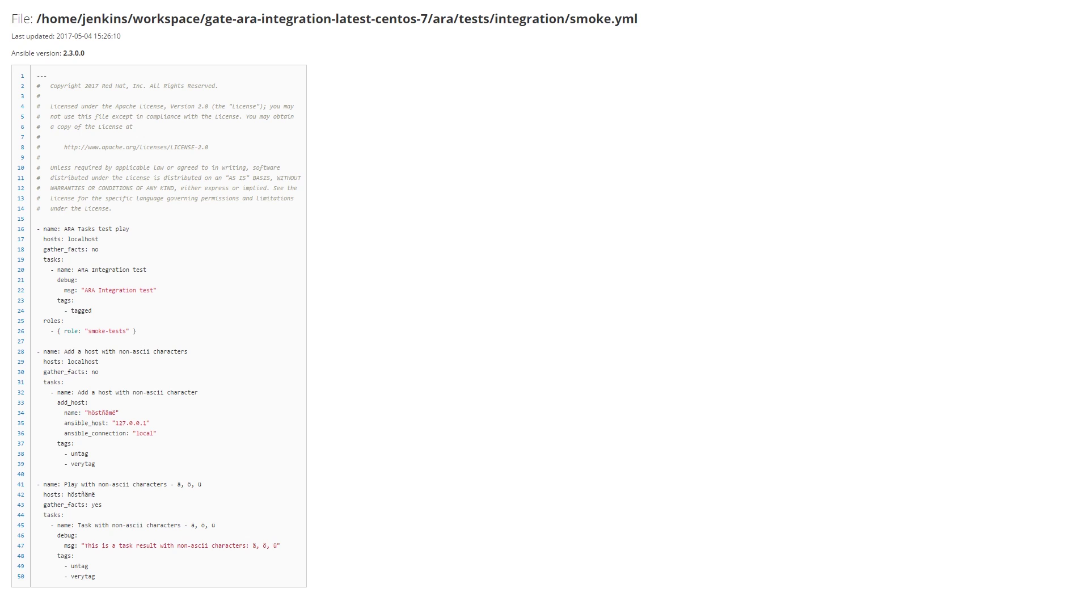
pyautogui.hotkey('alt', 'Left')
pyautogui.click(882, 426)
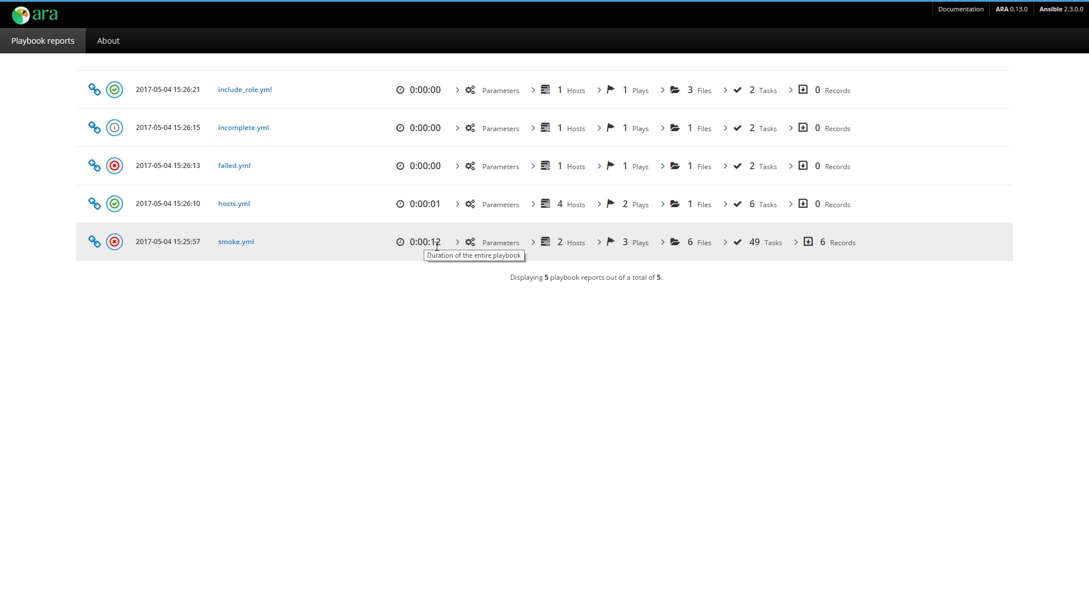
# Step: Expand the playbook parameters of smoke.yml, review the whole parameter list, and collapse it again
pyautogui.click(502, 244)
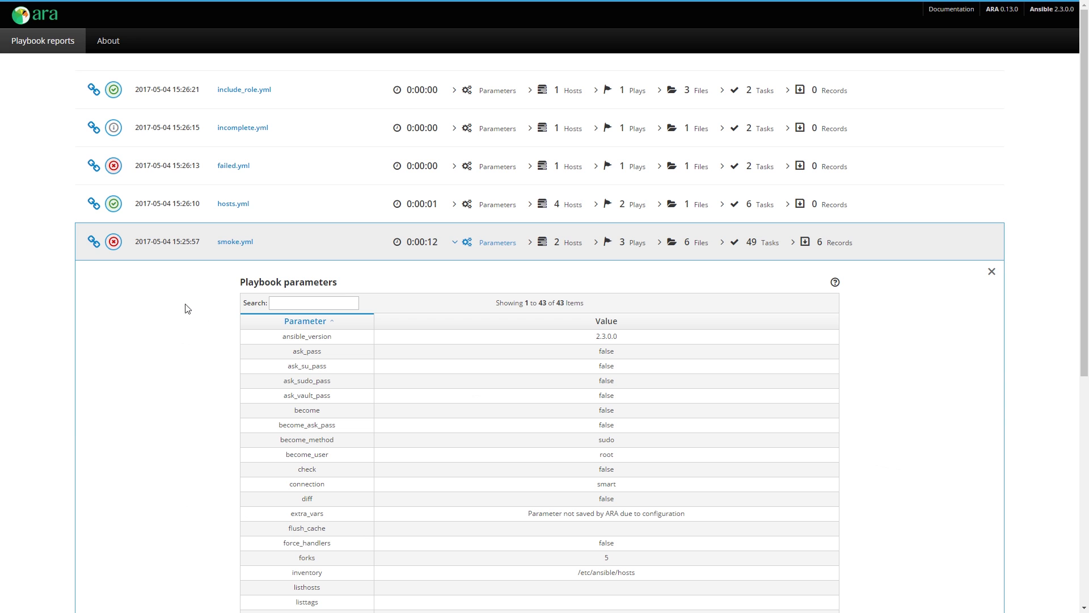
pyautogui.scroll(-2, 199, 309)
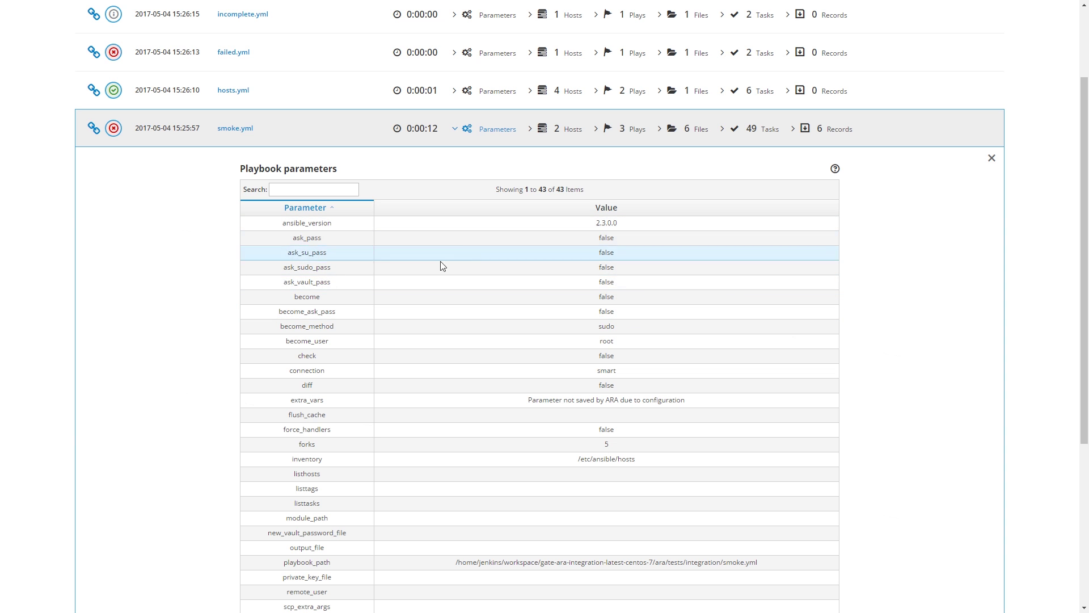
pyautogui.scroll(-2, 505, 261)
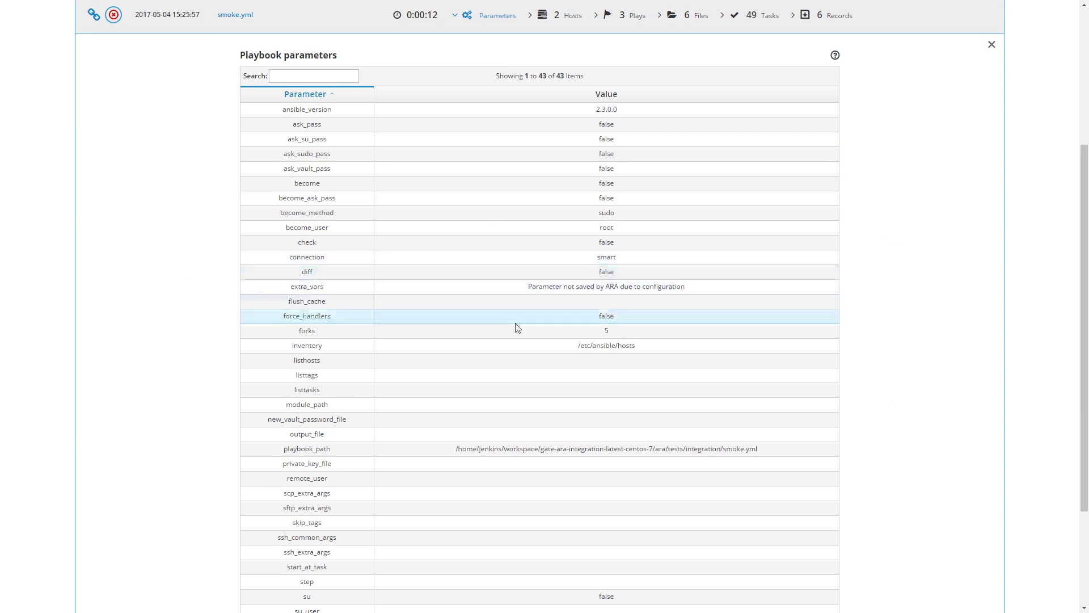
pyautogui.scroll(-1, 511, 278)
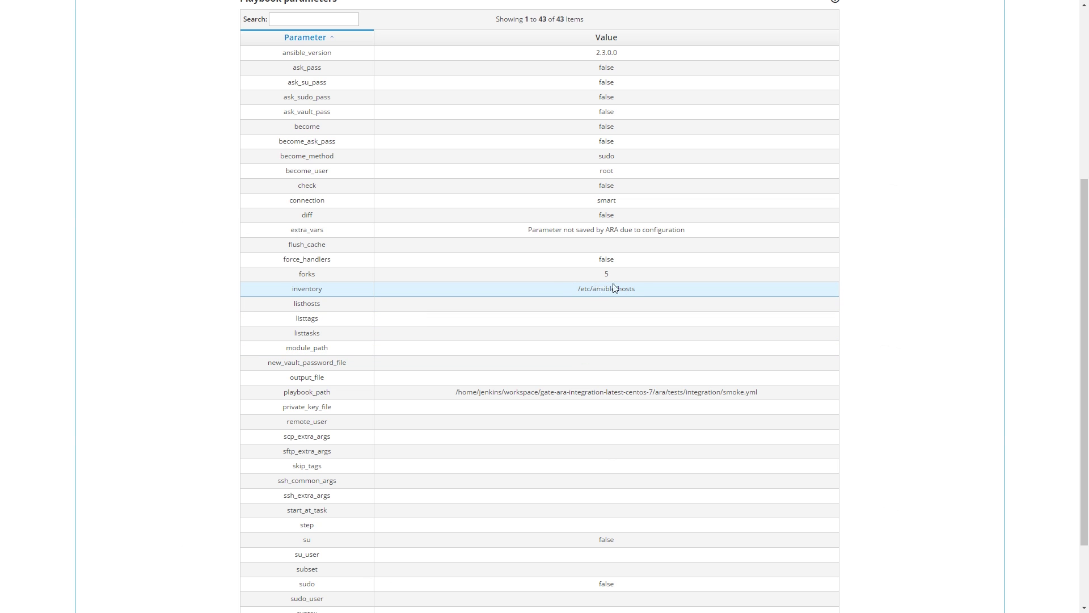
pyautogui.scroll(-2, 636, 293)
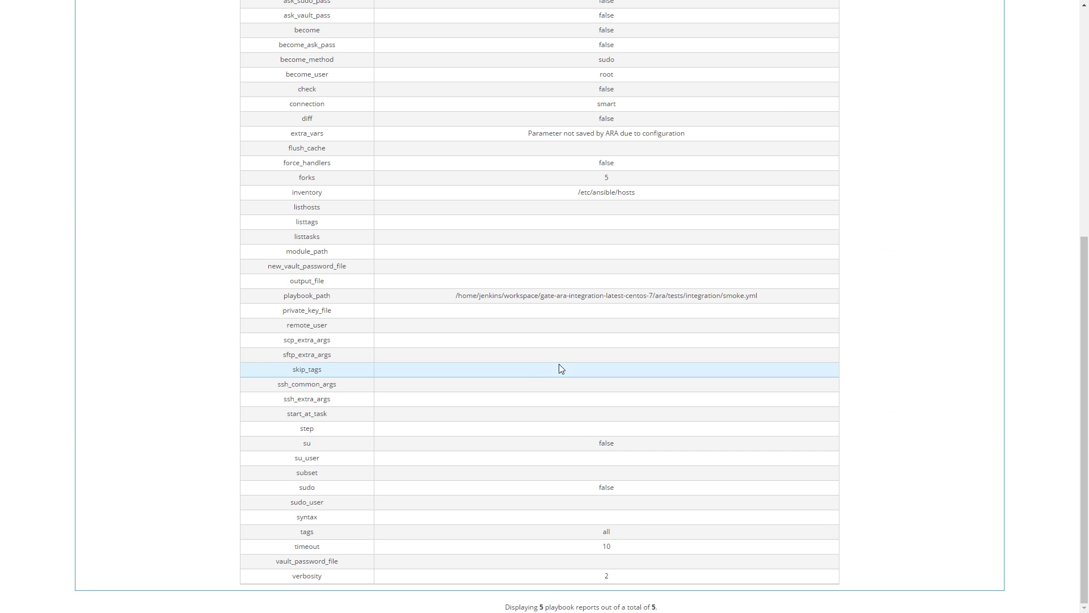
pyautogui.scroll(2, 560, 364)
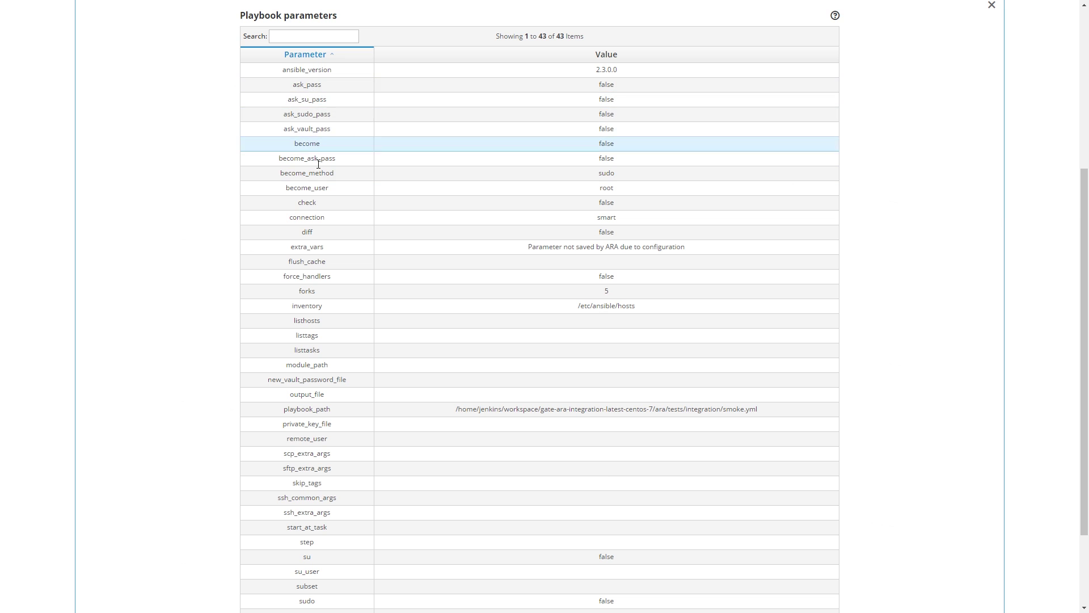
pyautogui.scroll(-2, 324, 345)
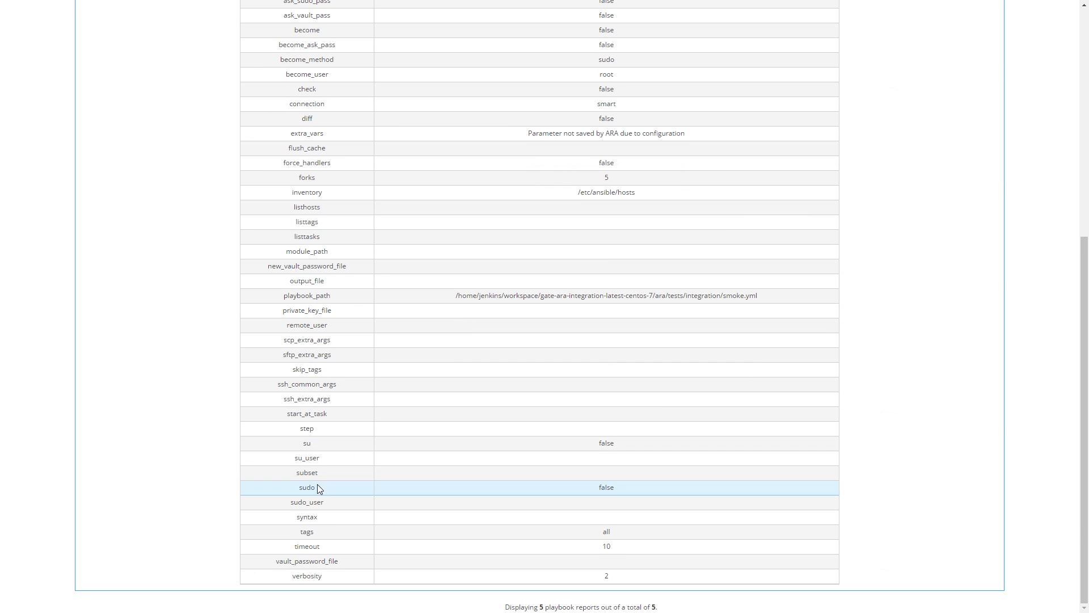
pyautogui.scroll(6, 335, 216)
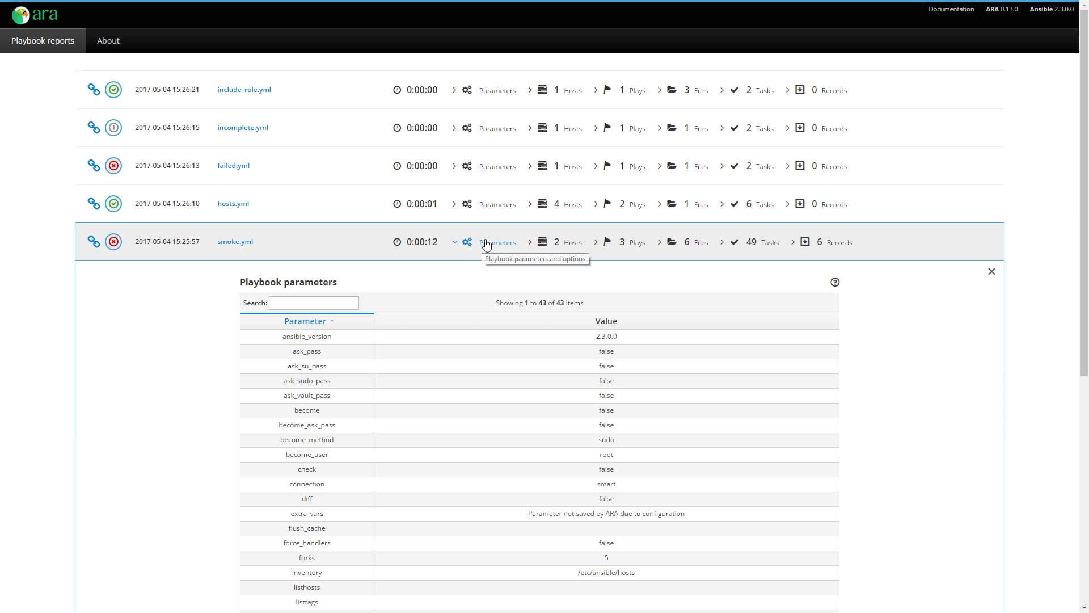
pyautogui.click(487, 245)
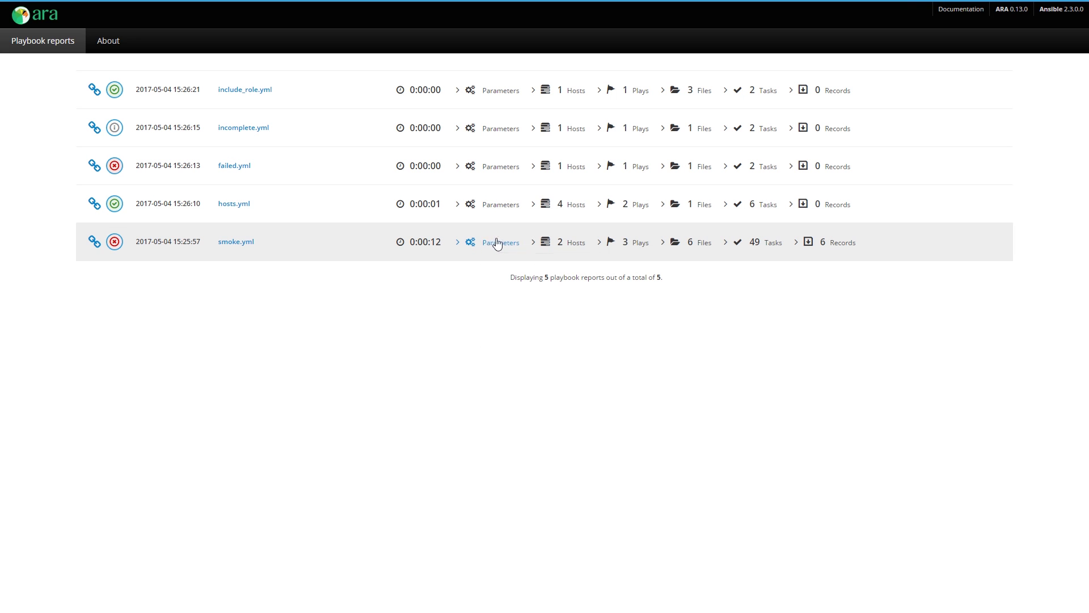
# Step: Show the hosts of smoke.yml, read through the gathered facts of localhost, and close the facts window
pyautogui.click(579, 249)
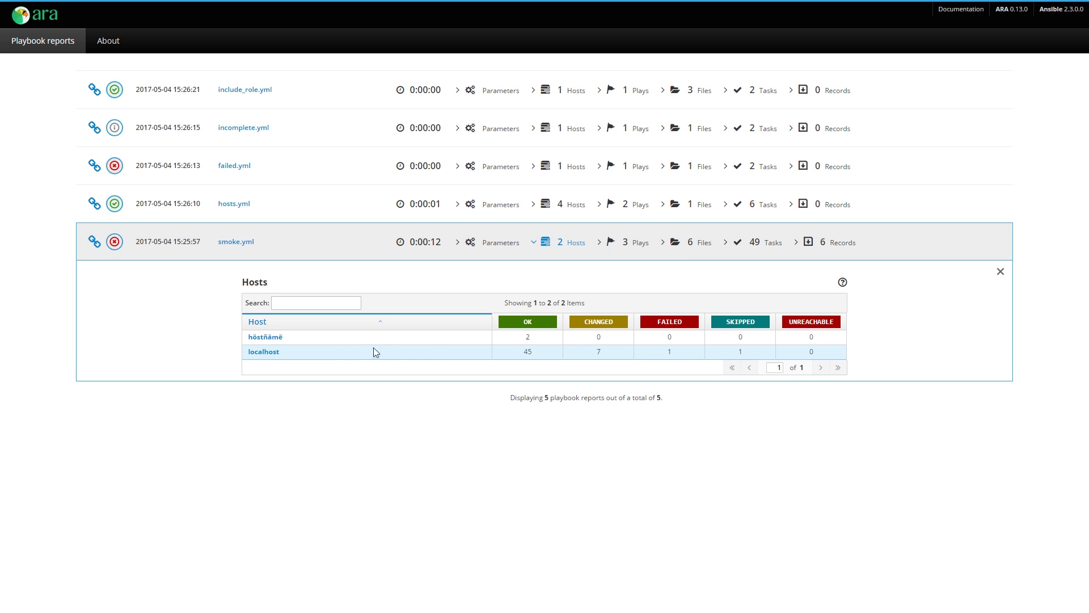
pyautogui.moveTo(278, 356)
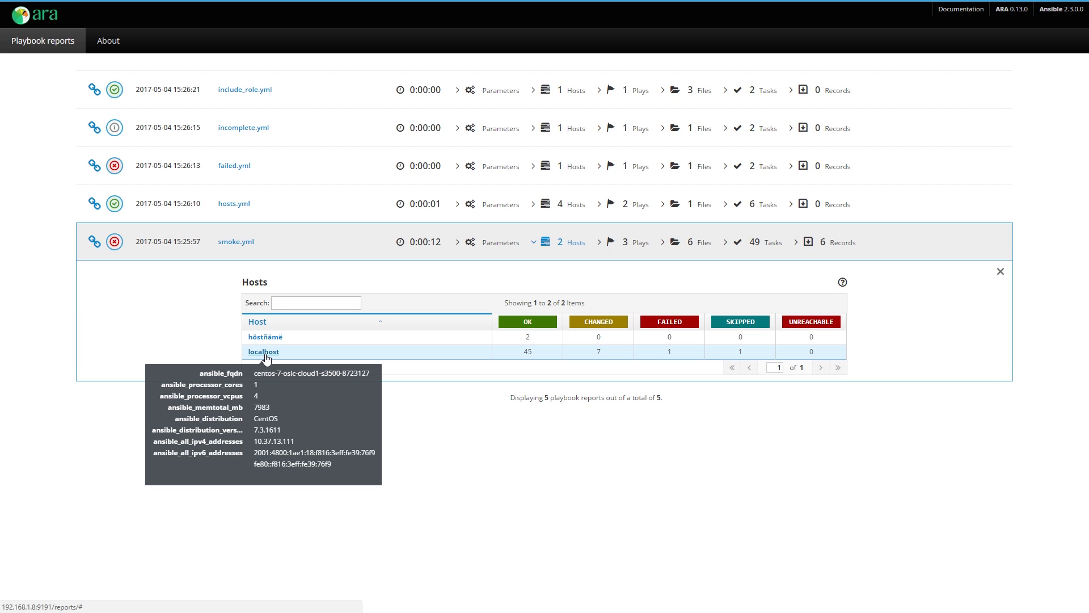
pyautogui.click(265, 355)
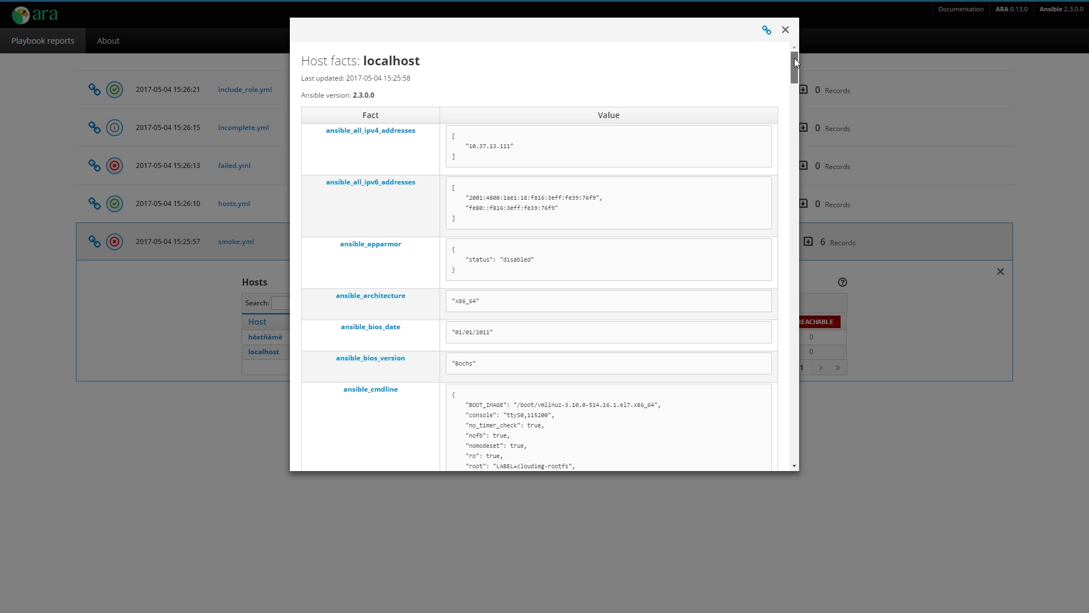
pyautogui.moveTo(795, 58); pyautogui.dragTo(797, 289)
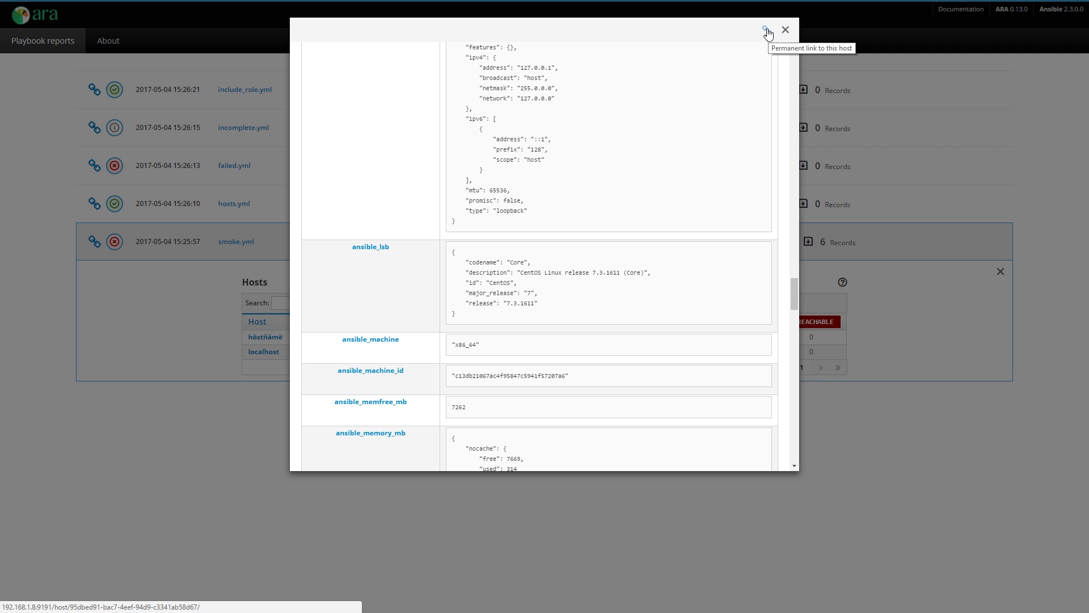
pyautogui.click(785, 29)
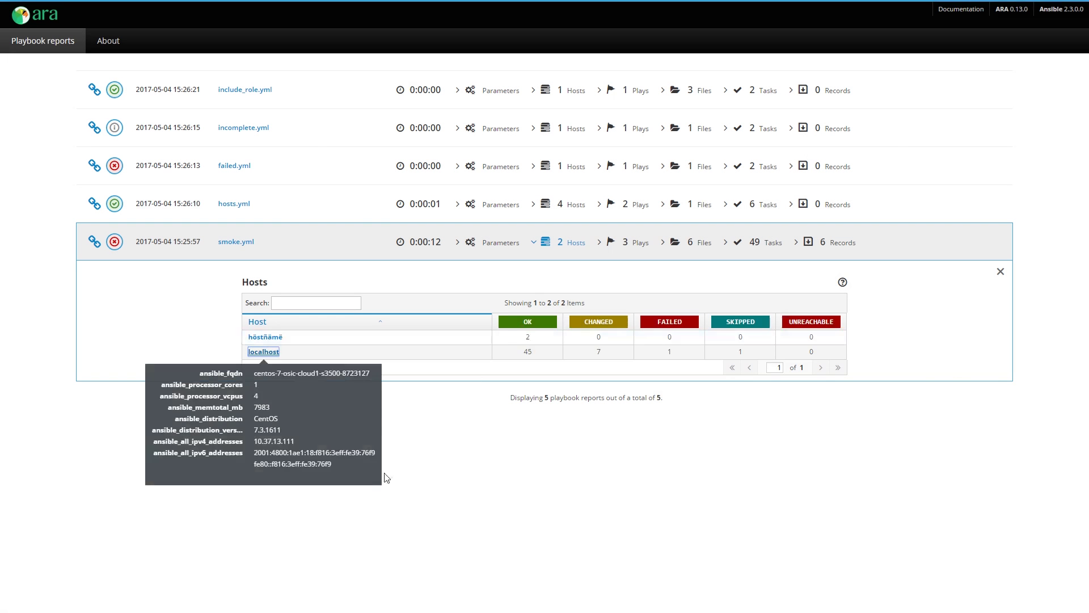
pyautogui.click(431, 434)
# Step: Search the hosts of smoke.yml for "localhost"
pyautogui.click(307, 308)
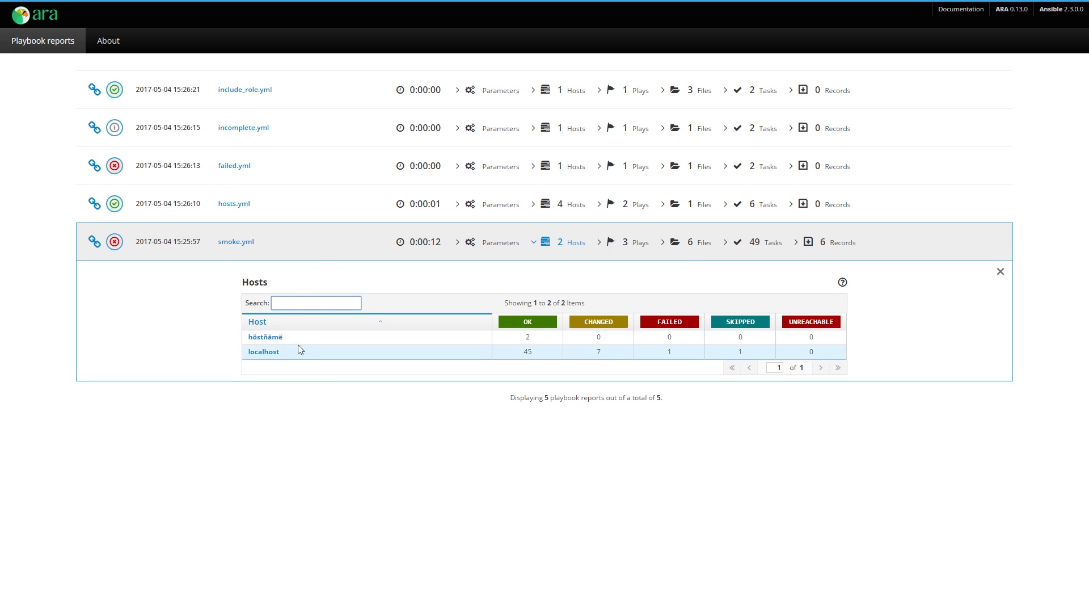
pyautogui.click(263, 353)
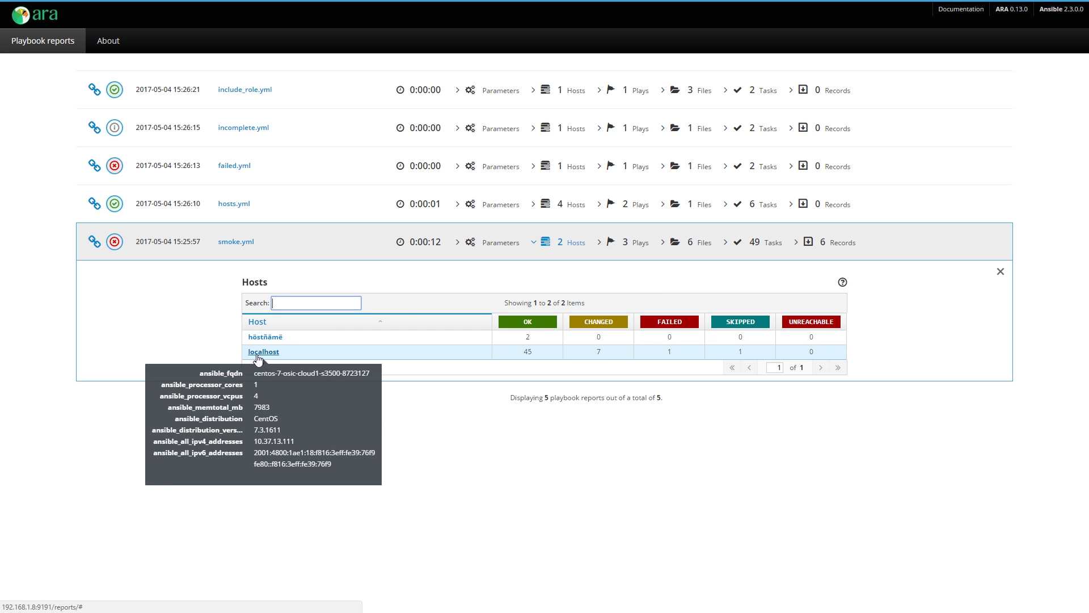
pyautogui.click(259, 358)
pyautogui.click(259, 357)
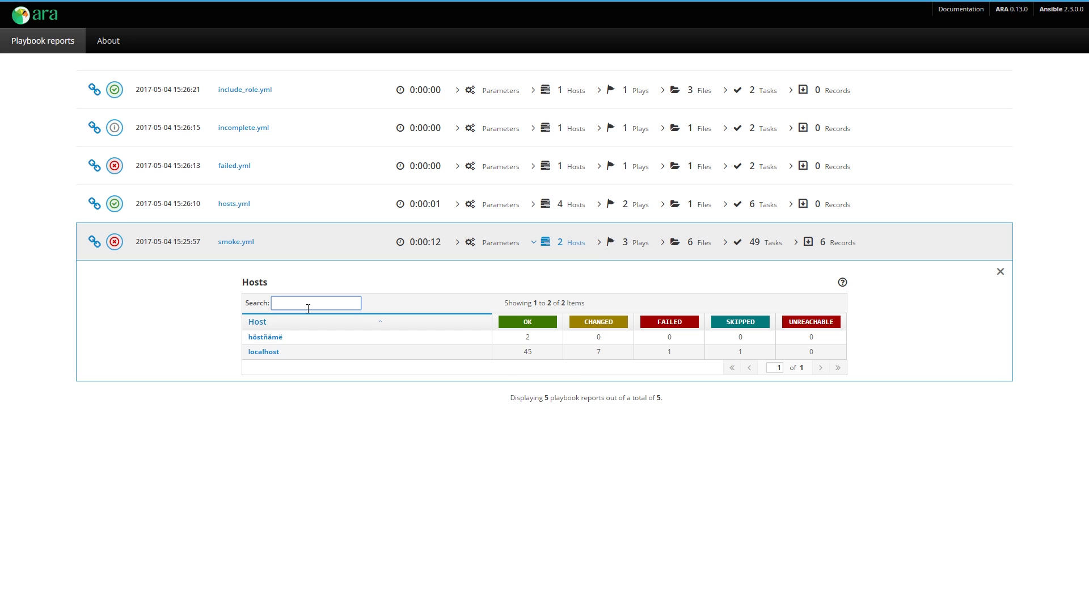
pyautogui.write('localhost')
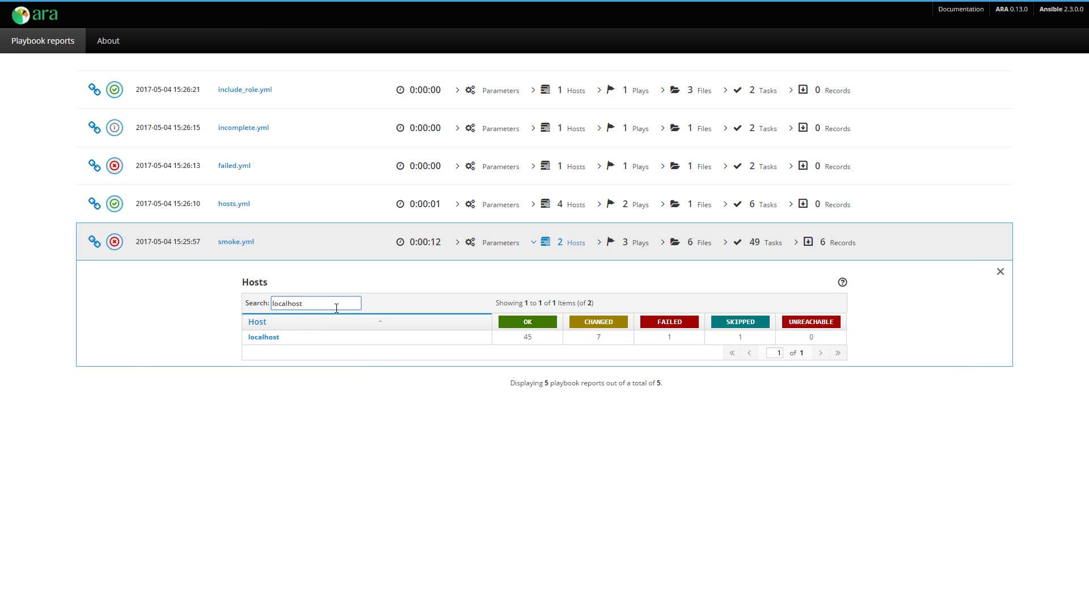
# Step: Replace the host search with "centos" and check the facts summary of localhost
pyautogui.hotkey('ctrl', 'a')
pyautogui.press('BackSpace')
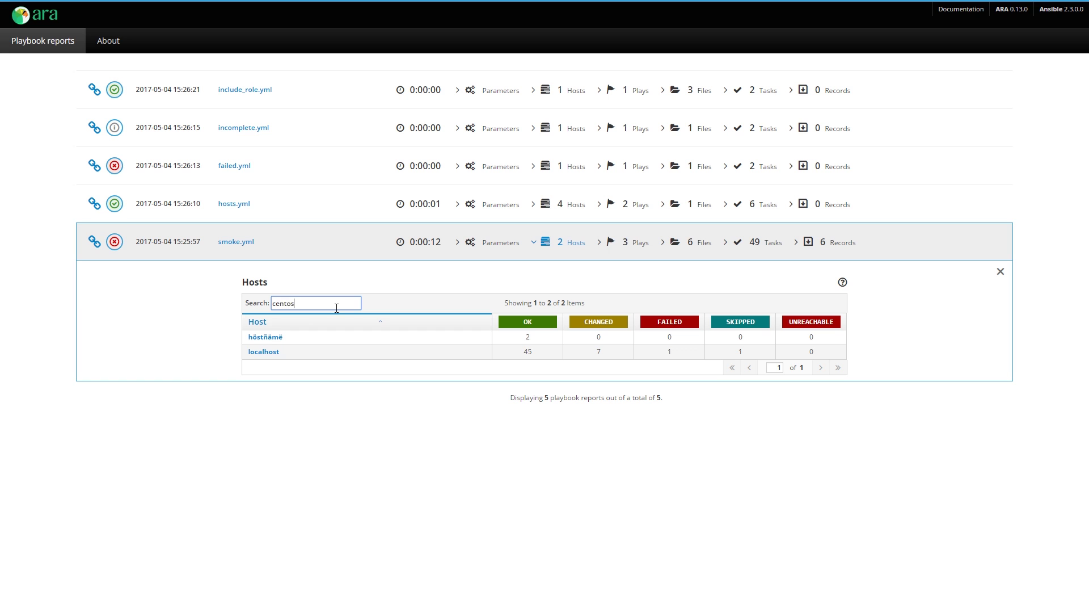
pyautogui.moveTo(265, 353)
# Step: Search the hosts for "fedora" and clear the search to list all hosts again
pyautogui.hotkey('ctrl', 'a')
pyautogui.write('fedora')
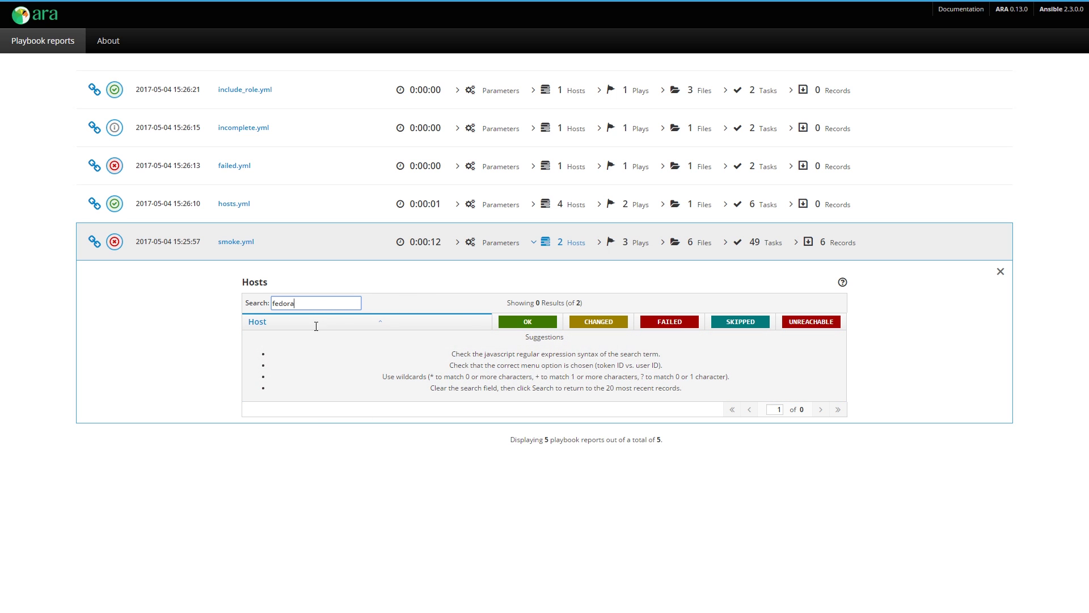
pyautogui.doubleClick(291, 305)
pyautogui.press('BackSpace')
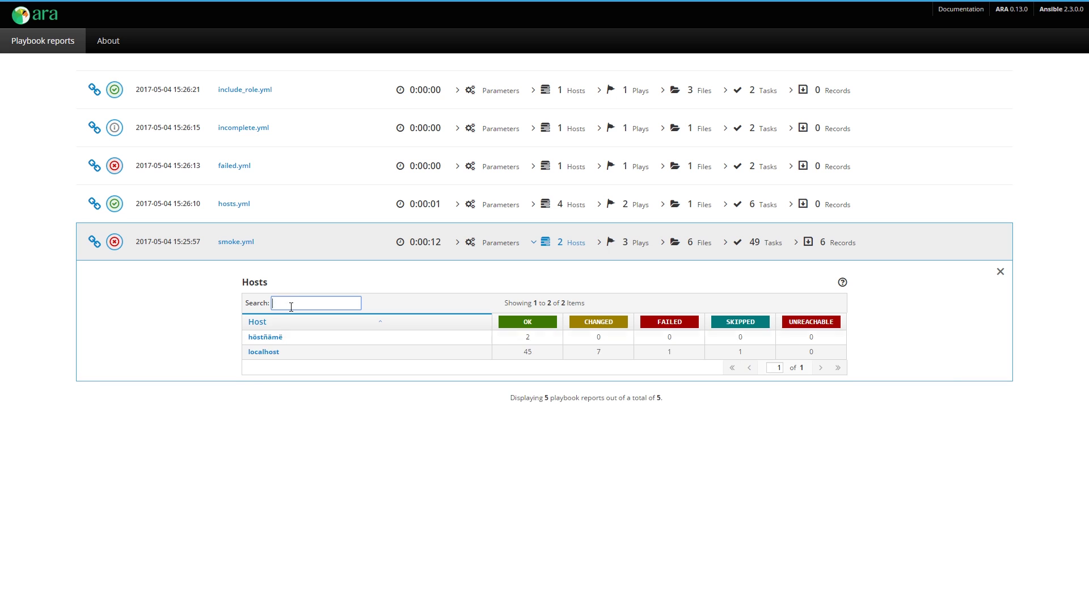
# Step: Show the plays of the smoke.yml report with their start, end and duration
pyautogui.click(630, 248)
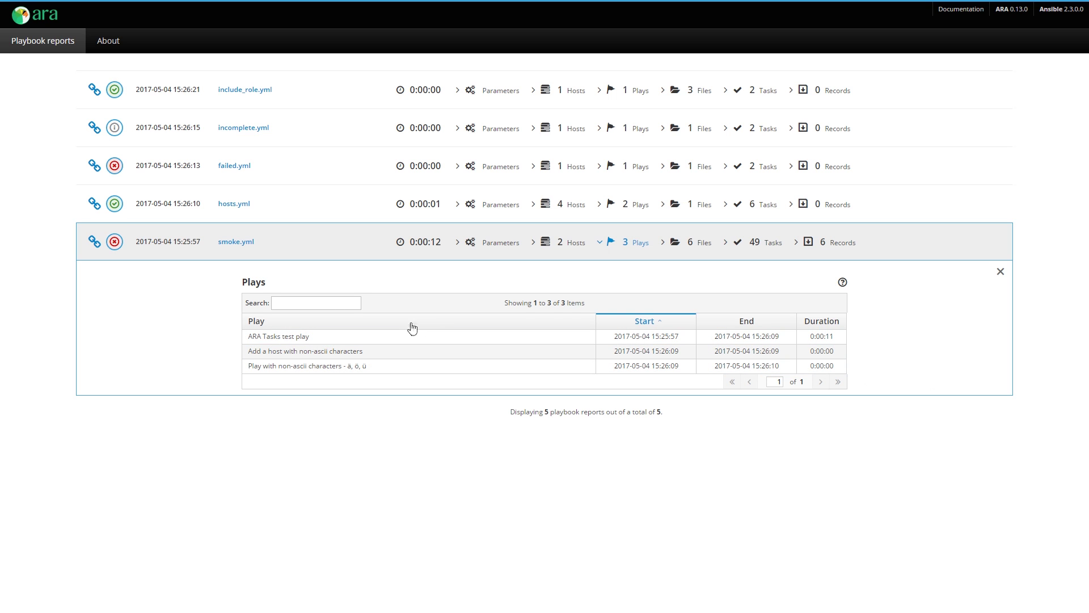
# Step: Sort the plays of the smoke.yml report by duration, longest first
pyautogui.click(832, 323)
pyautogui.click(833, 322)
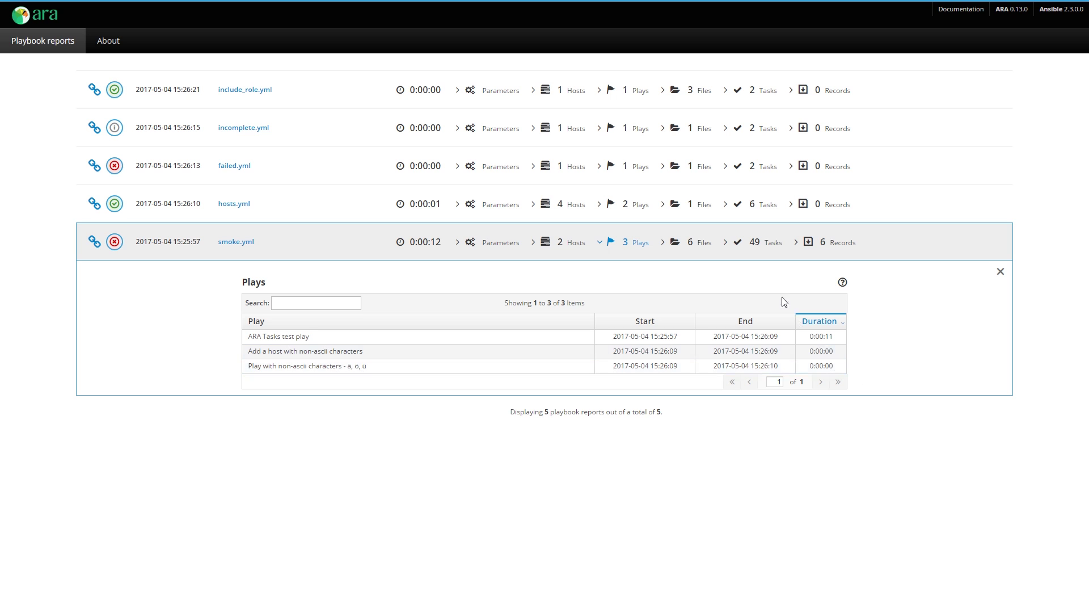
# Step: Show the files of the smoke.yml report and read through the source of smoke.yml and ara-ops.yml
pyautogui.click(692, 244)
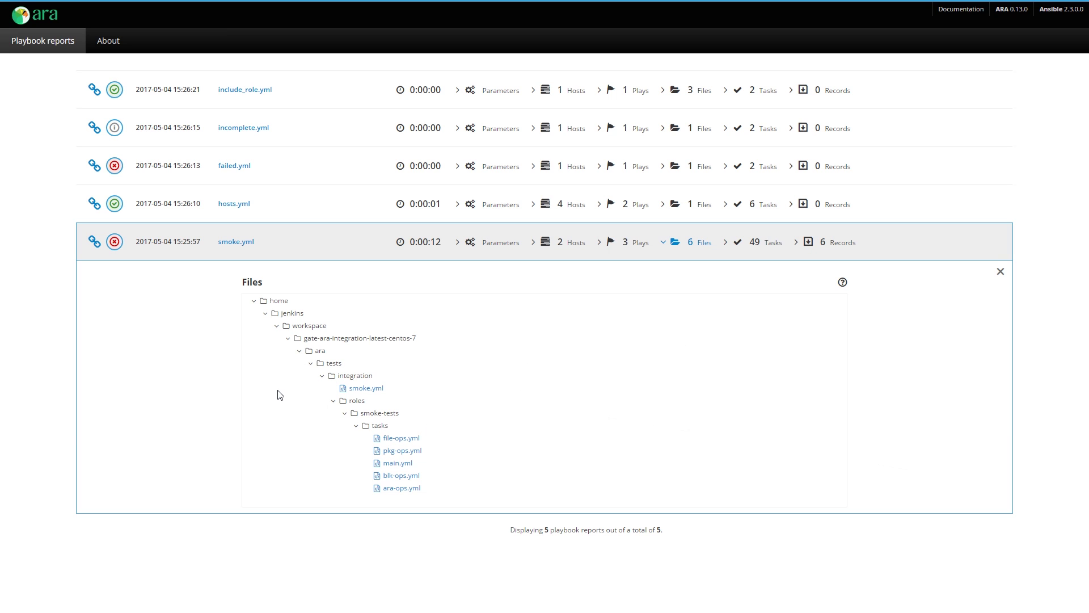
pyautogui.click(363, 388)
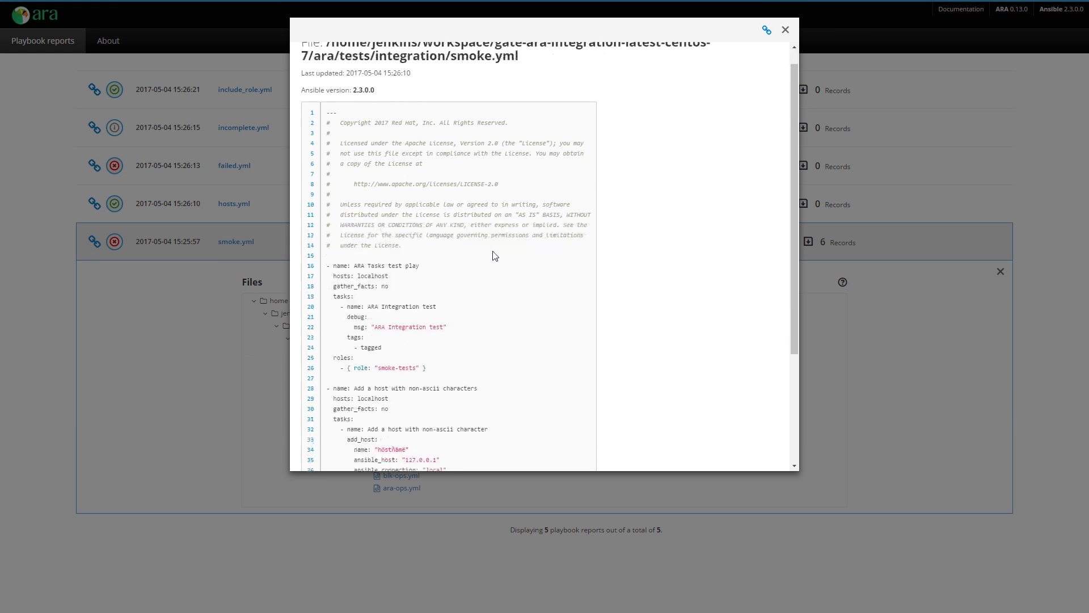
pyautogui.scroll(-3, 484, 344)
pyautogui.click(249, 413)
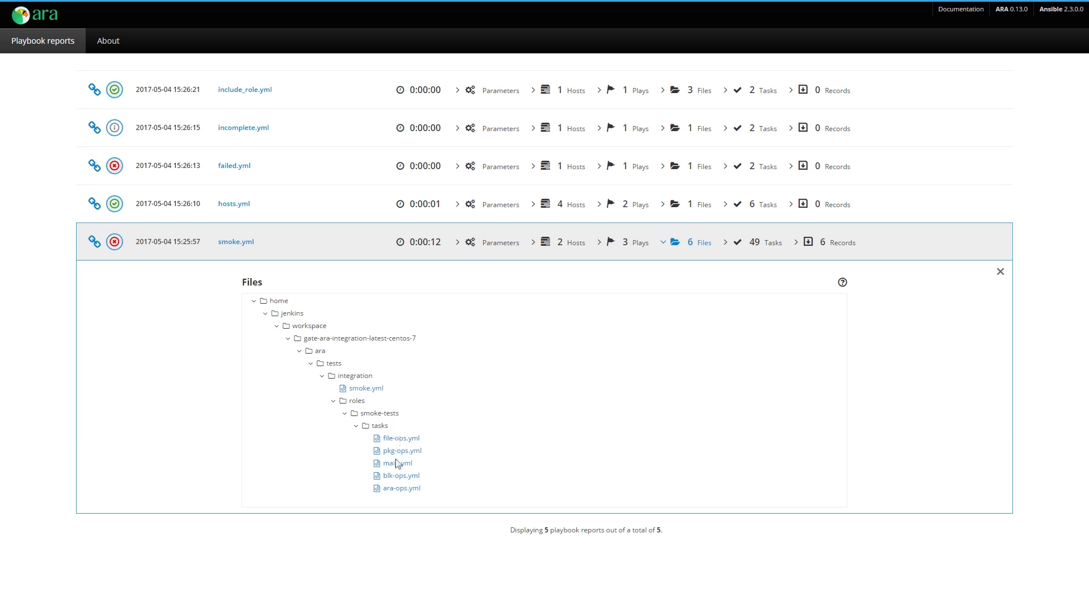
pyautogui.click(396, 490)
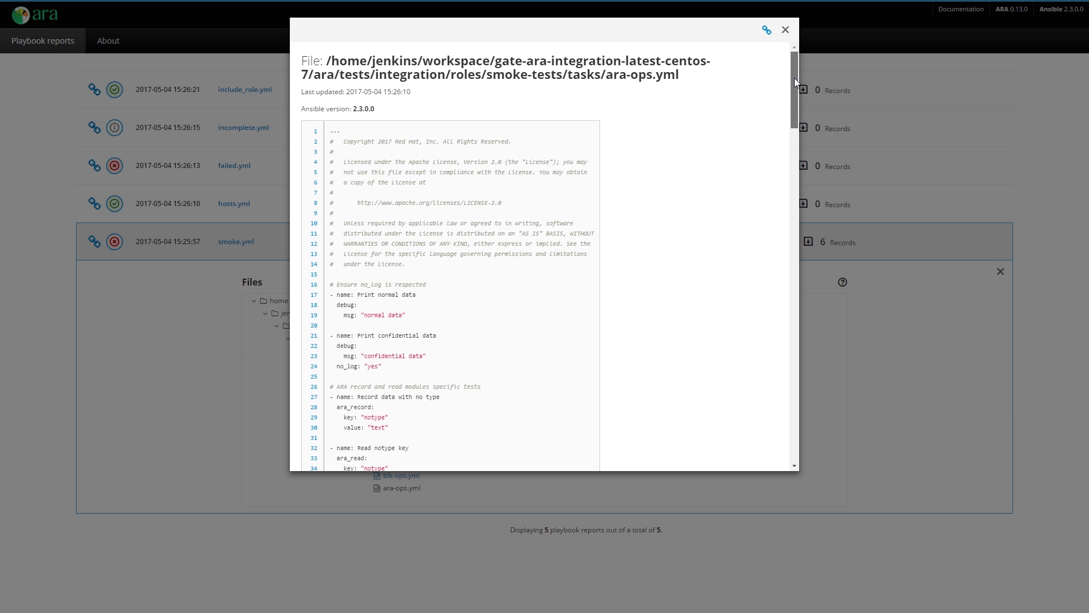
pyautogui.moveTo(795, 77); pyautogui.dragTo(821, 426)
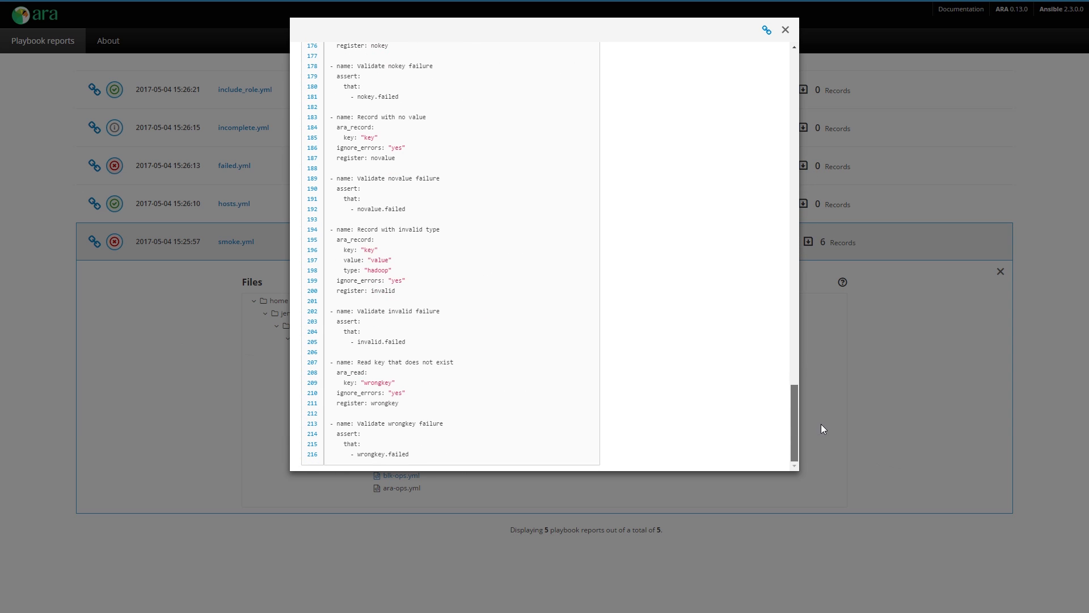
pyautogui.click(884, 377)
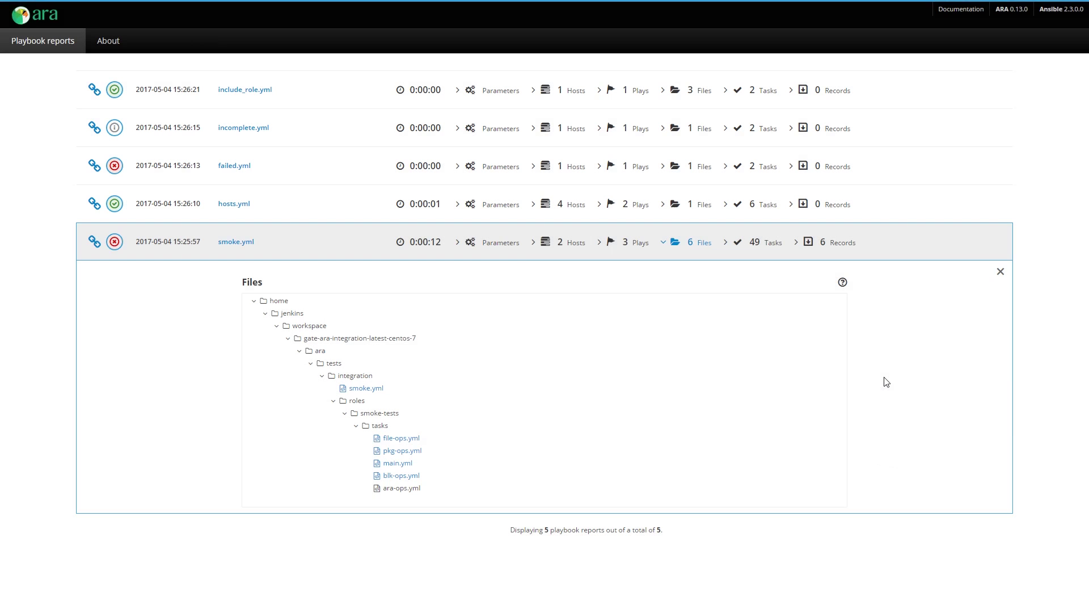
# Step: Show the tasks of the smoke.yml report and examine the list, starting with the "Deferred setup" task
pyautogui.click(754, 244)
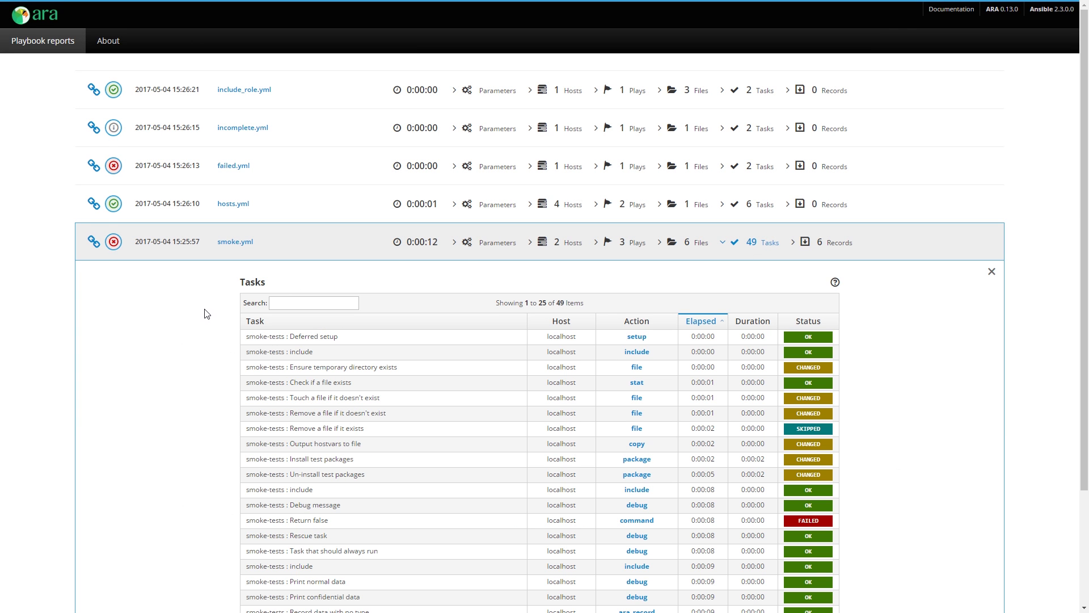
pyautogui.scroll(-3, 207, 314)
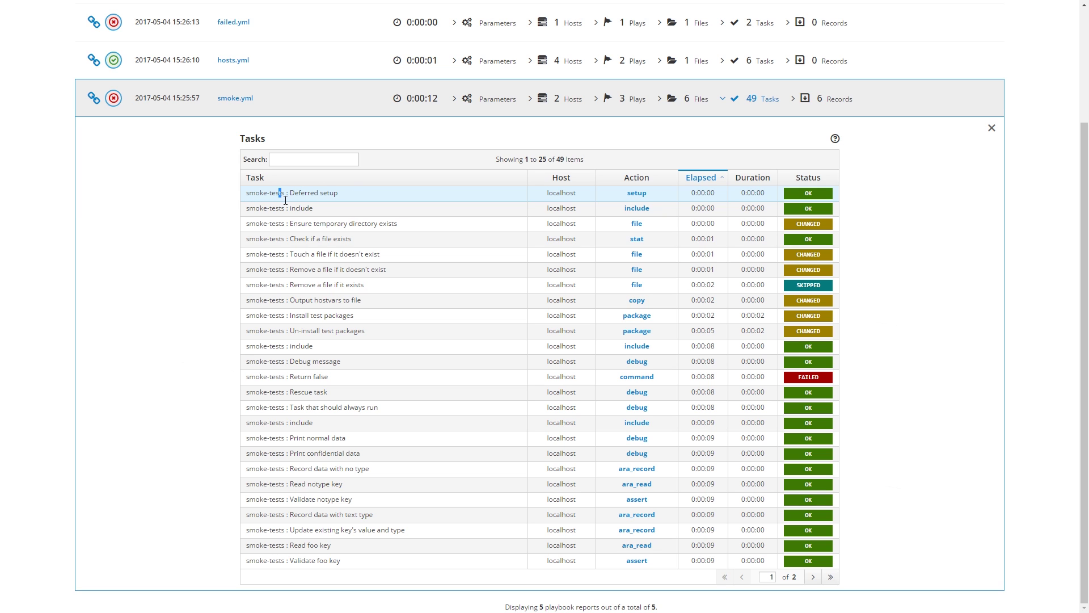
pyautogui.moveTo(285, 200); pyautogui.dragTo(342, 196)
pyautogui.click(342, 195)
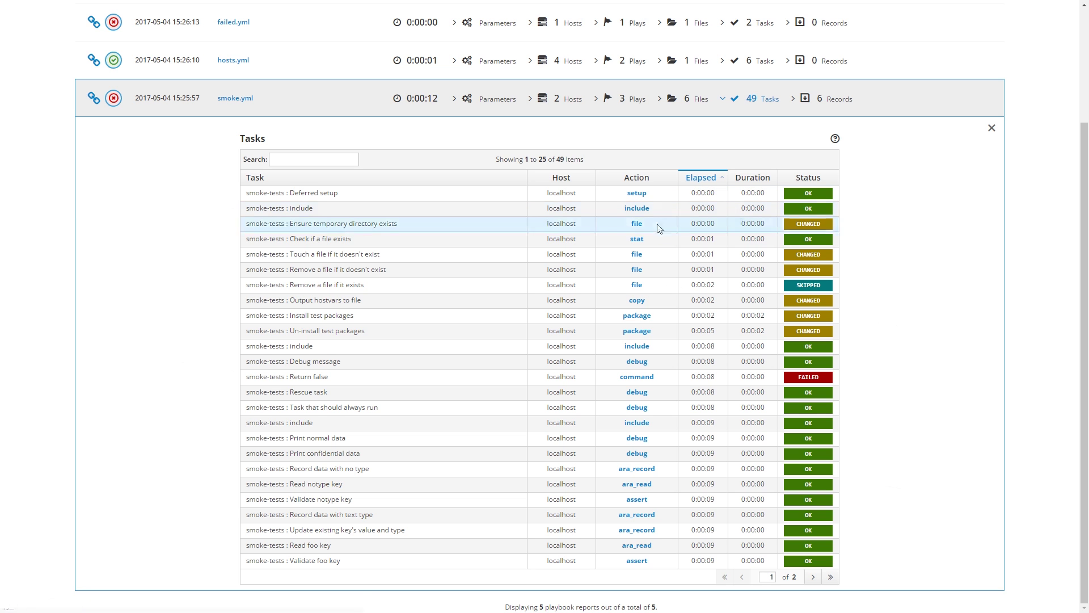
# Step: View the source code behind the file action of "Touch a file if it doesn't exist", highlight that task's block, and close the file
pyautogui.click(637, 255)
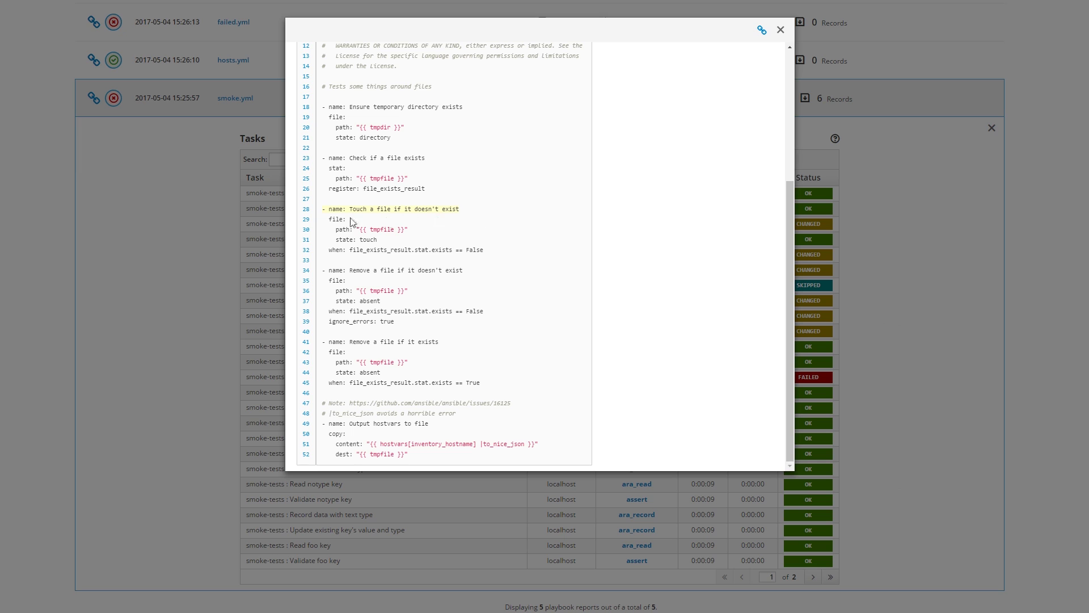
pyautogui.moveTo(489, 253); pyautogui.dragTo(325, 214)
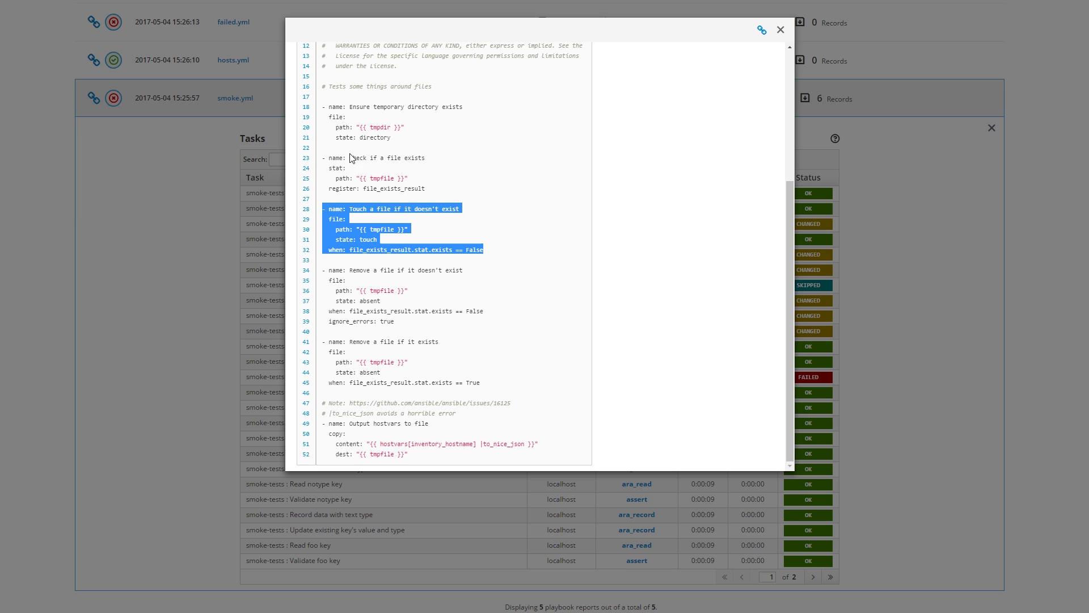
pyautogui.click(498, 262)
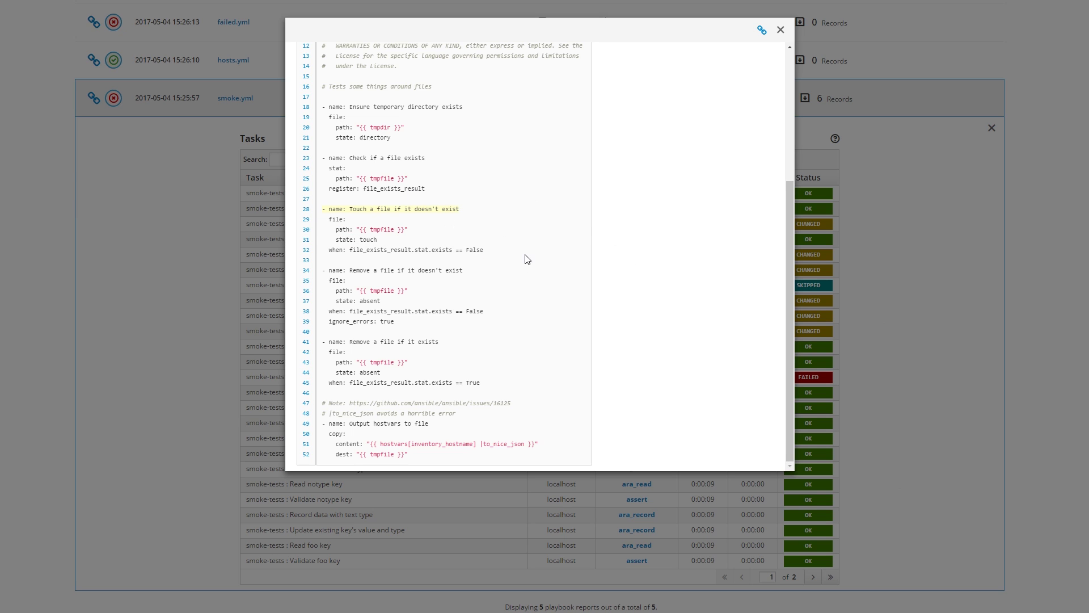
pyautogui.click(166, 304)
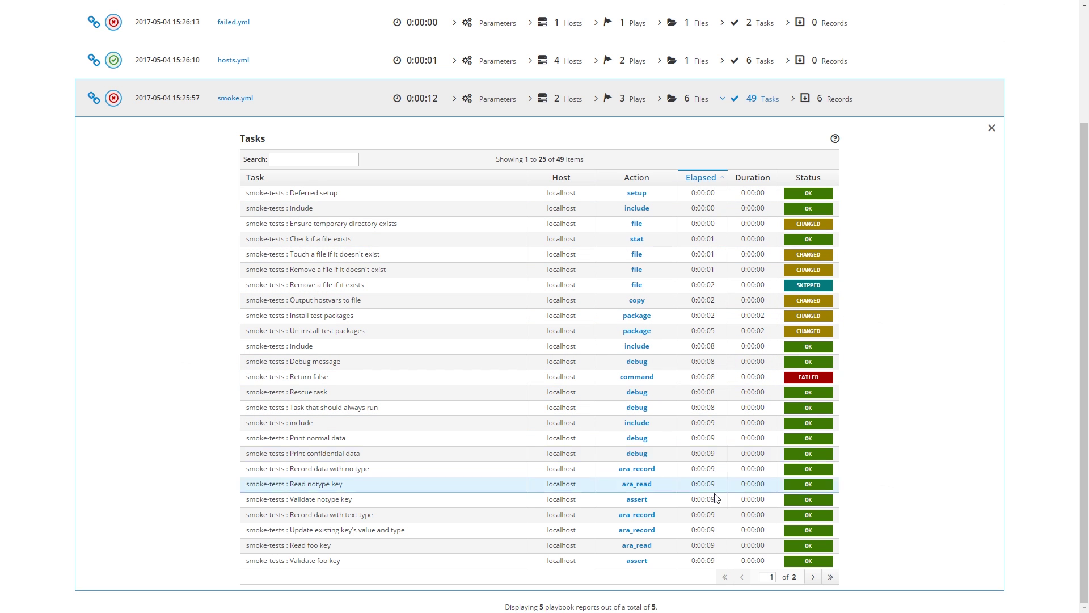
# Step: Sort the tasks by elapsed time in descending and ascending order, and finally by duration with the longest first
pyautogui.click(714, 179)
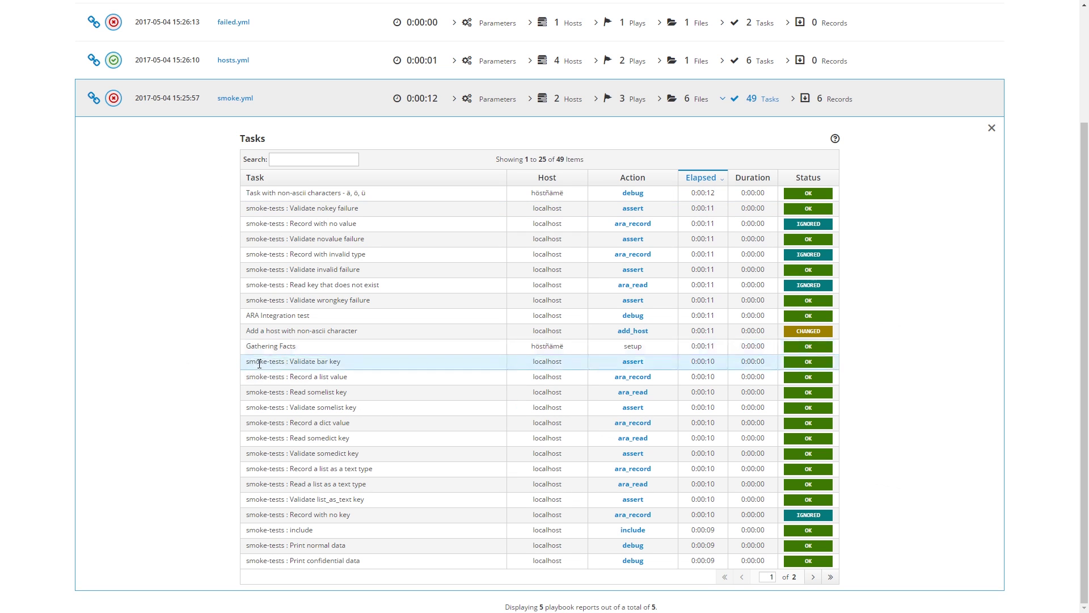
pyautogui.click(709, 178)
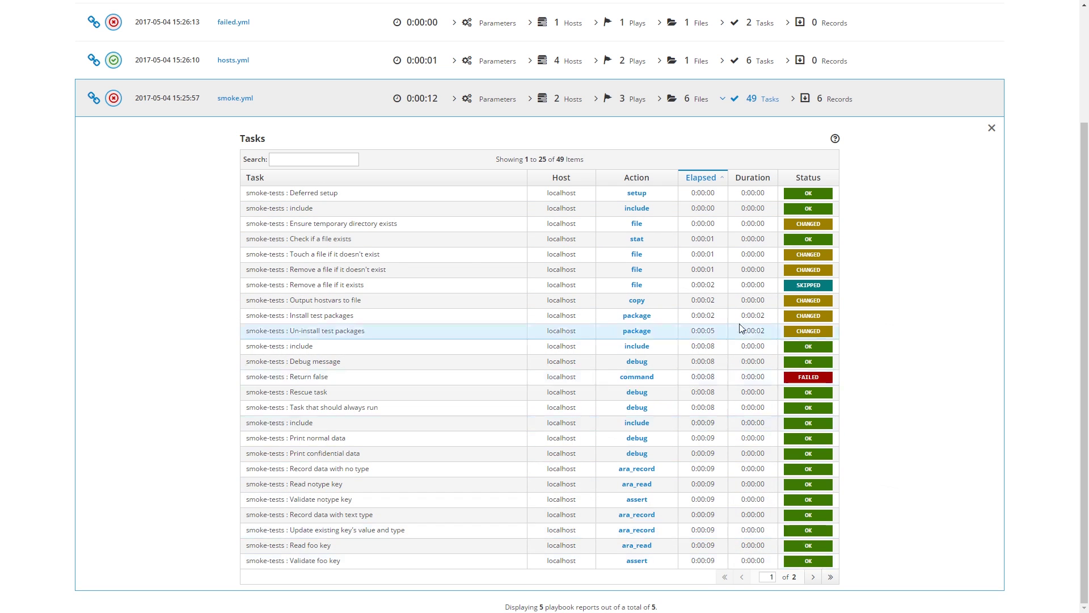
pyautogui.click(755, 178)
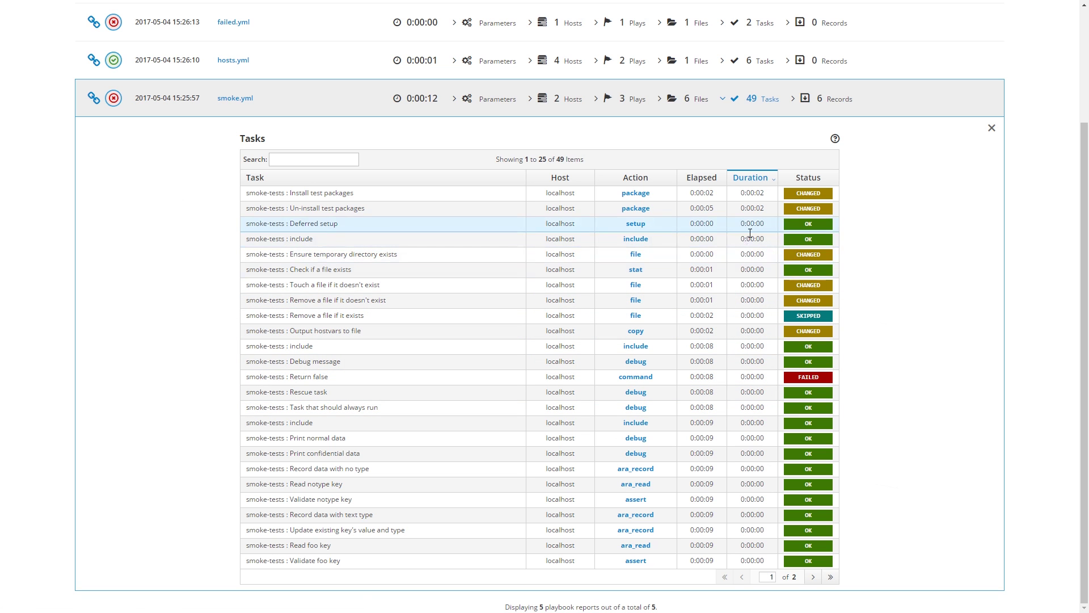
# Step: Examine the result details of the "smoke-tests : Install test packages" task, including its strace and tcpdump items, and close them
pyautogui.click(813, 193)
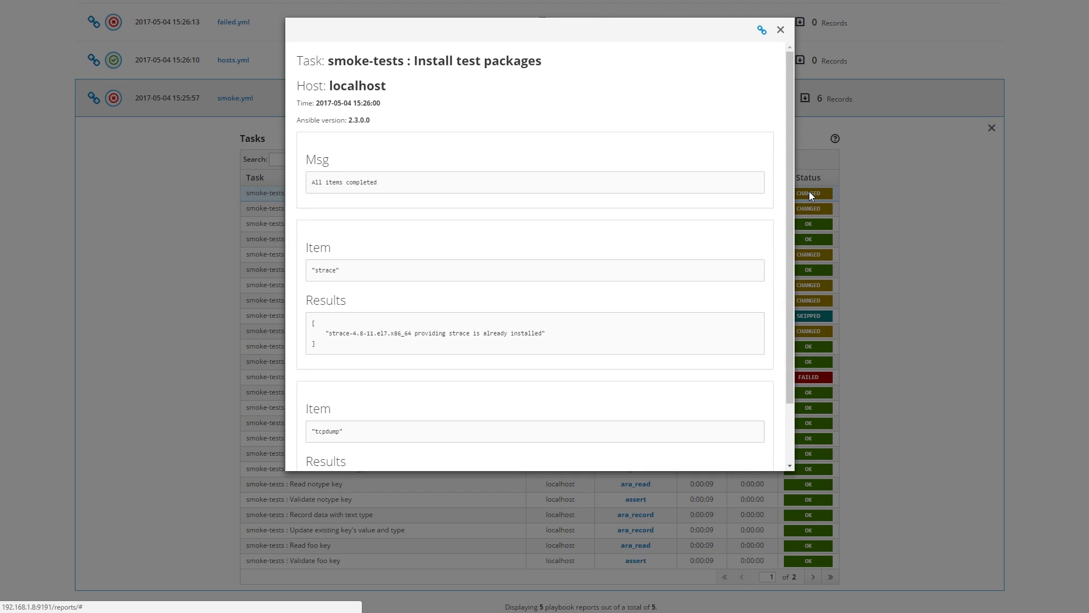
pyautogui.scroll(-2, 567, 127)
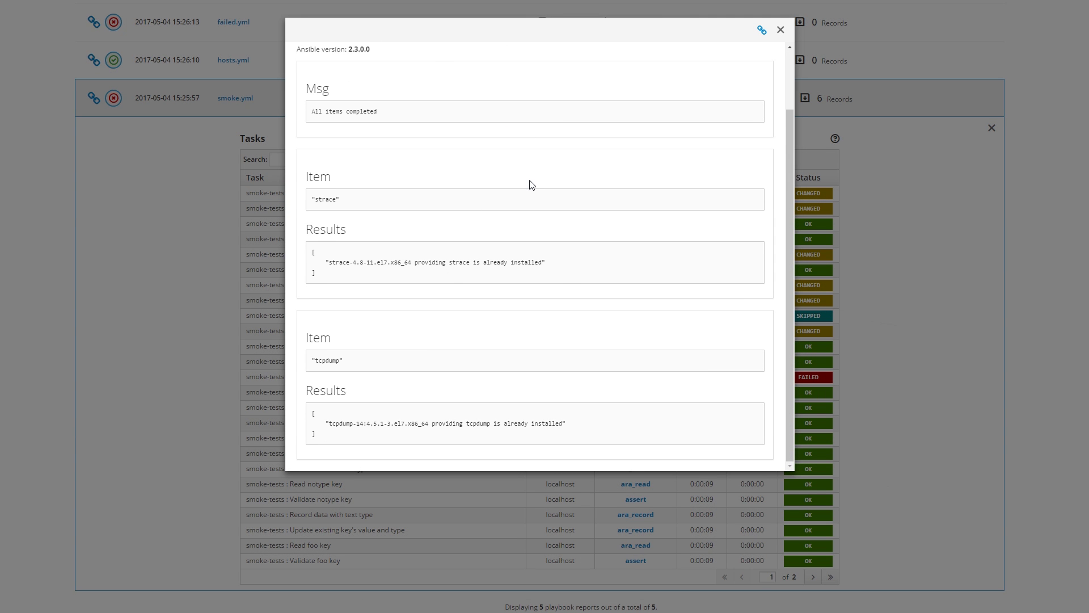
pyautogui.scroll(2, 528, 182)
pyautogui.scroll(-2, 484, 193)
pyautogui.scroll(2, 418, 277)
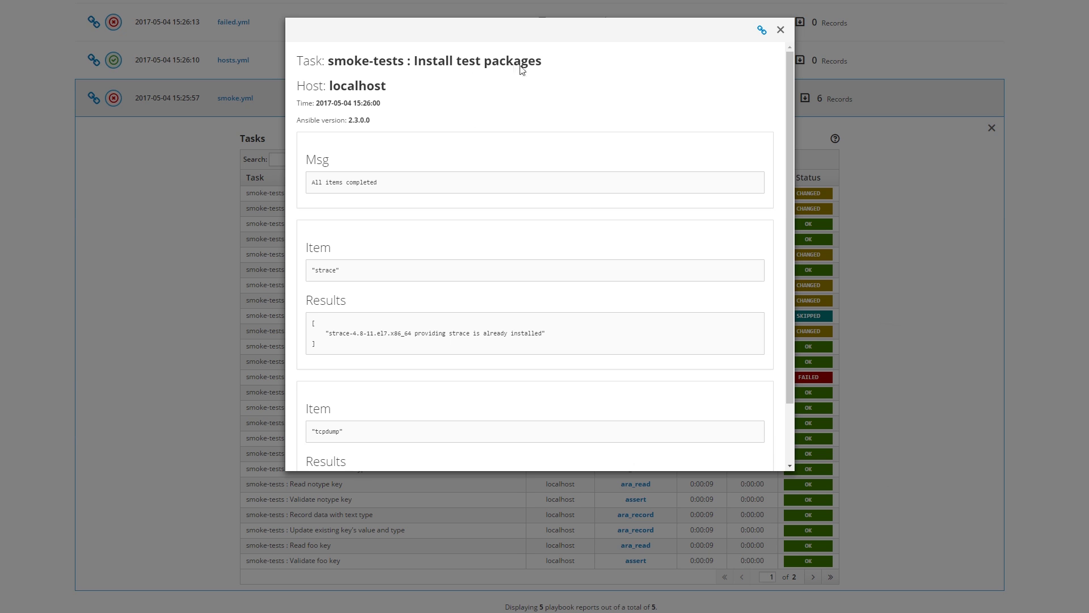
pyautogui.click(925, 279)
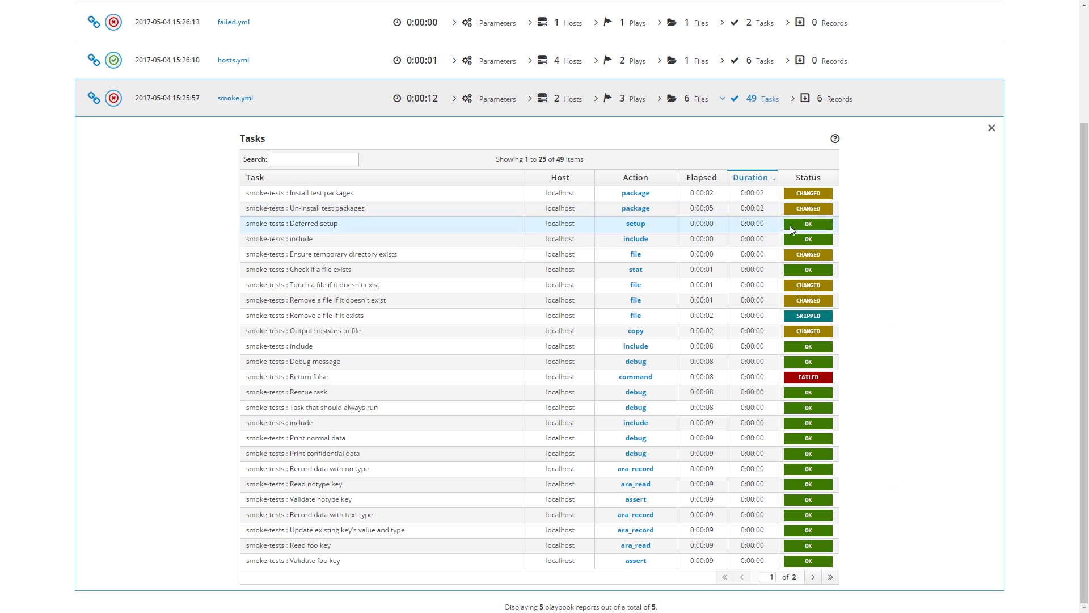
# Step: Search the tasks of smoke.yml for the role name "smoke-tests"
pyautogui.click(313, 163)
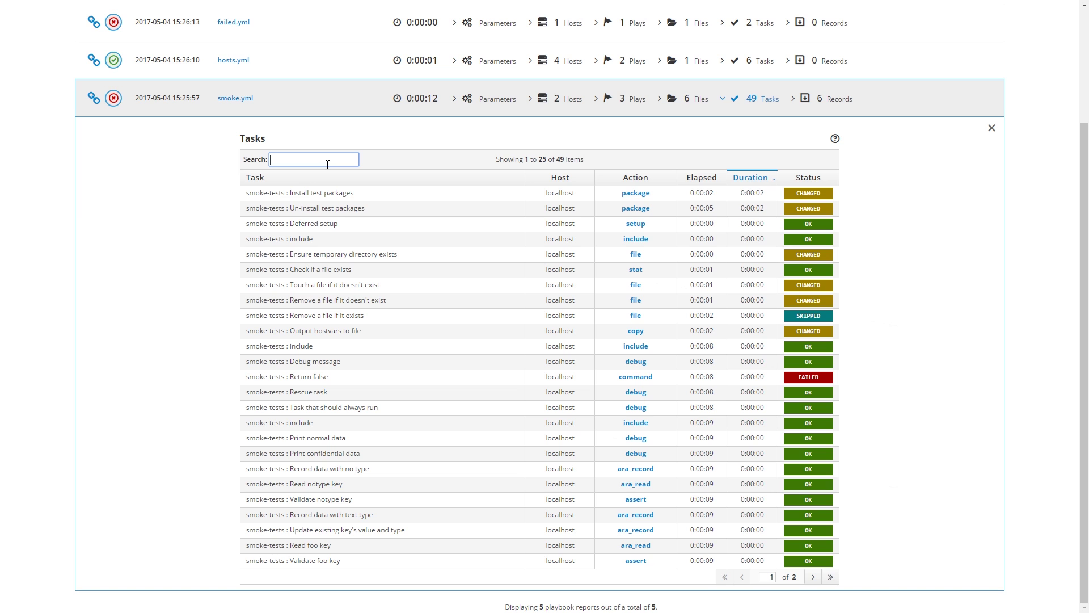
pyautogui.click(265, 199)
pyautogui.write('smoke-tests')
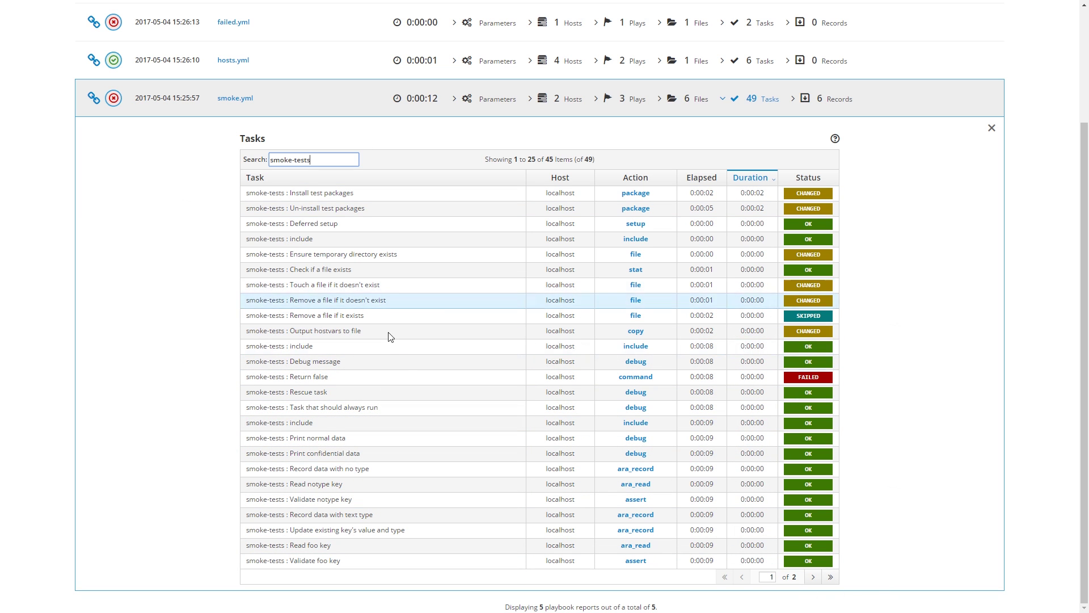
# Step: Replace the task search with "tagged" and check the tags of the "ARA Integration test" task
pyautogui.hotkey('ctrl', 'a')
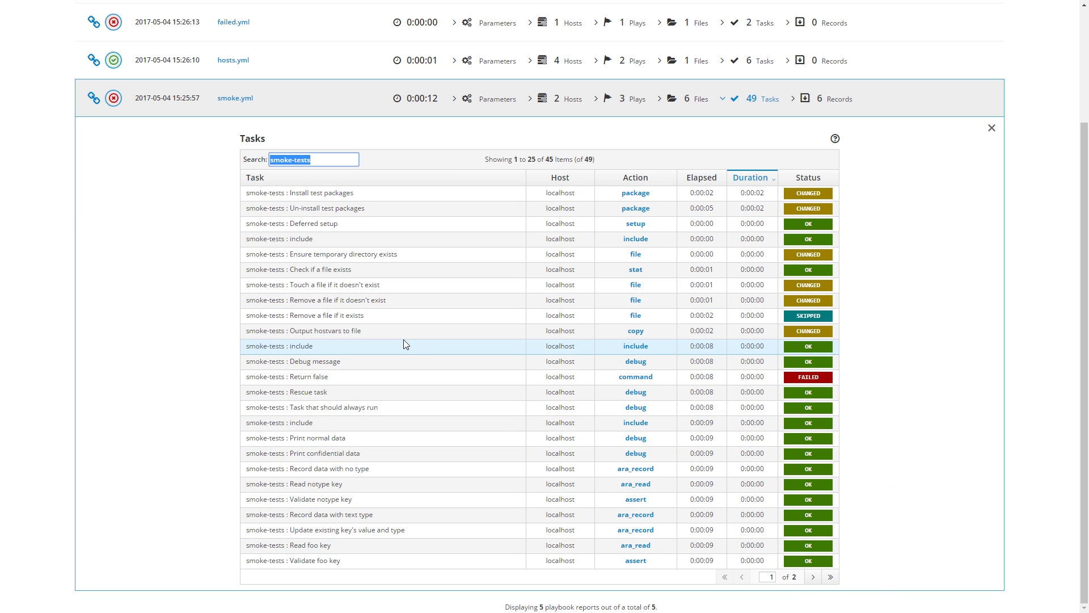
pyautogui.press('BackSpace')
pyautogui.write('tag')
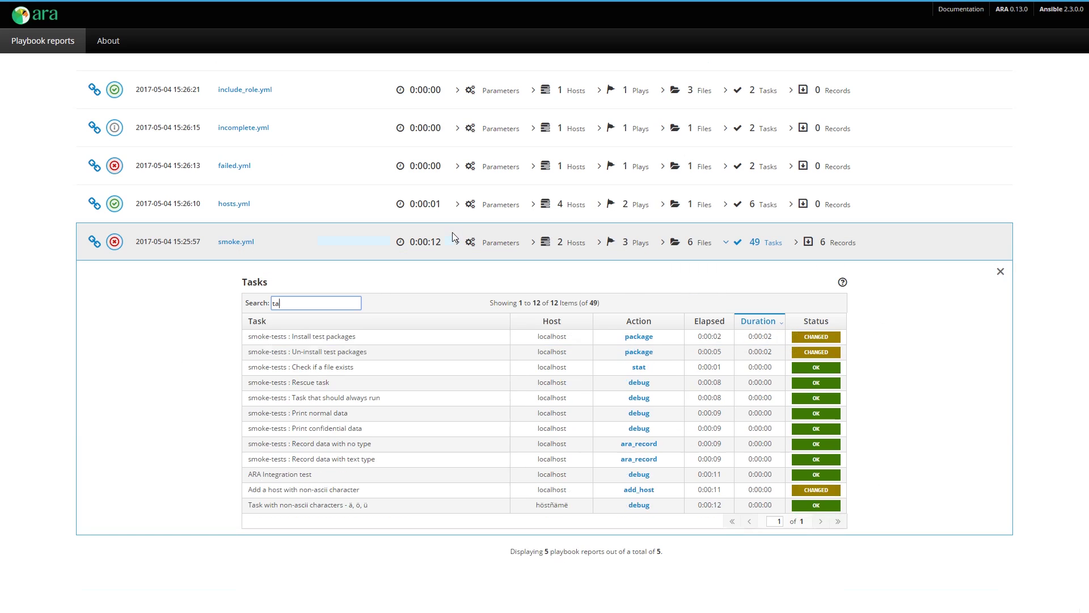
pyautogui.moveTo(307, 358)
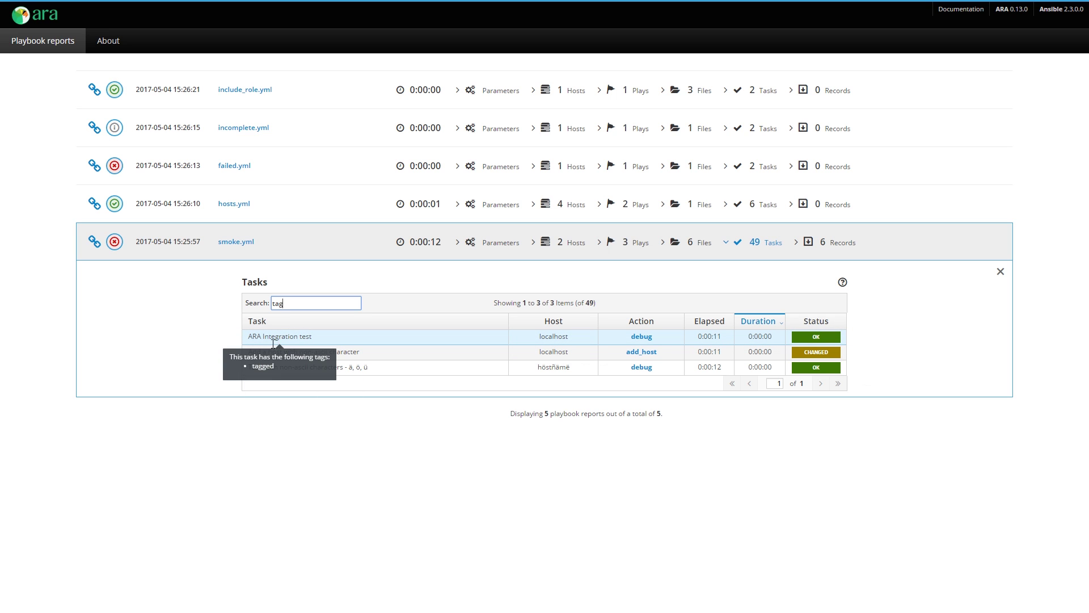
pyautogui.write('ged')
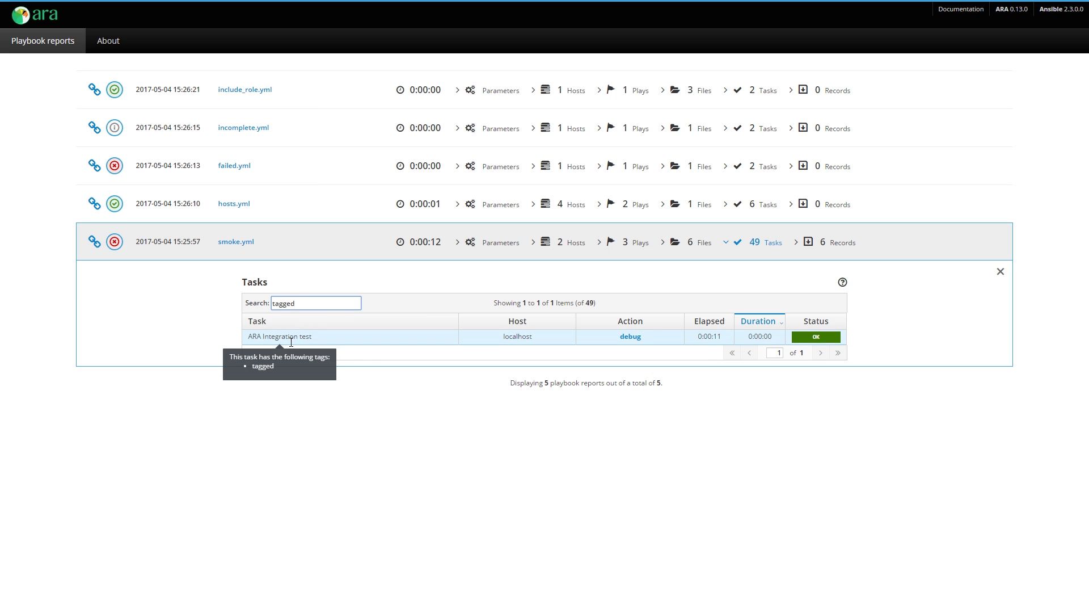
# Step: Replace the task search with the task name "install test packages"
pyautogui.moveTo(324, 310); pyautogui.dragTo(254, 304)
pyautogui.press('BackSpace')
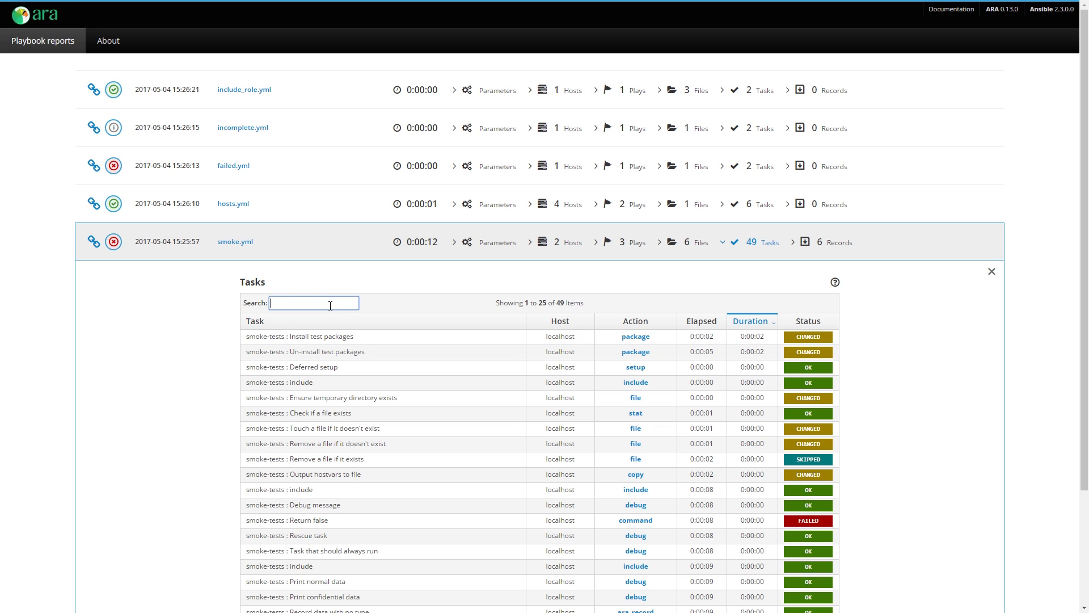
pyautogui.write('install test packages')
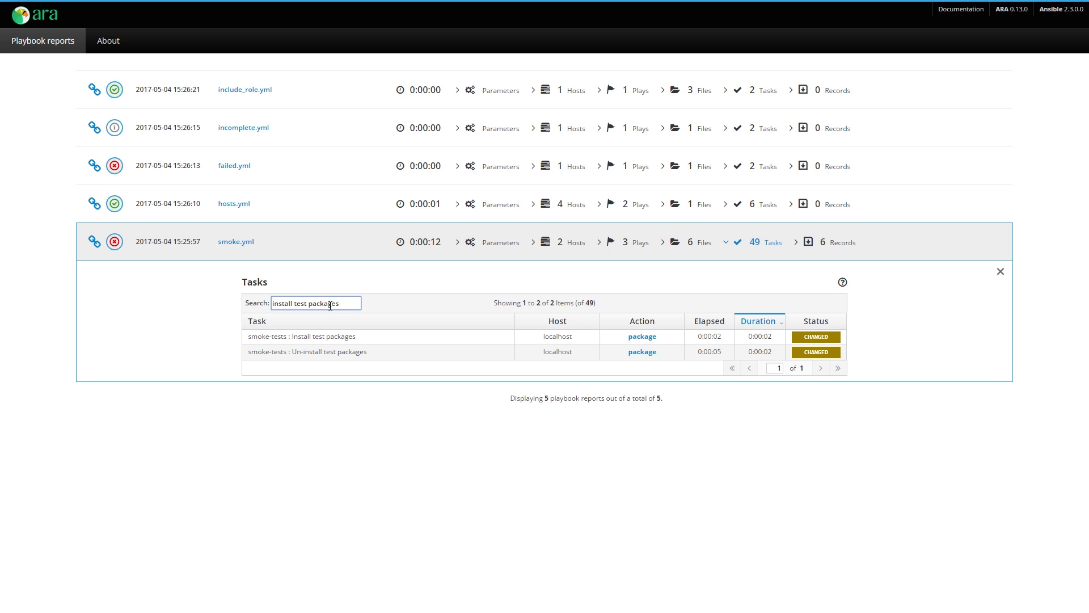
# Step: Replace the task search with the host name "localhost" and look through the matching tasks
pyautogui.tripleClick(330, 306)
pyautogui.press('BackSpace')
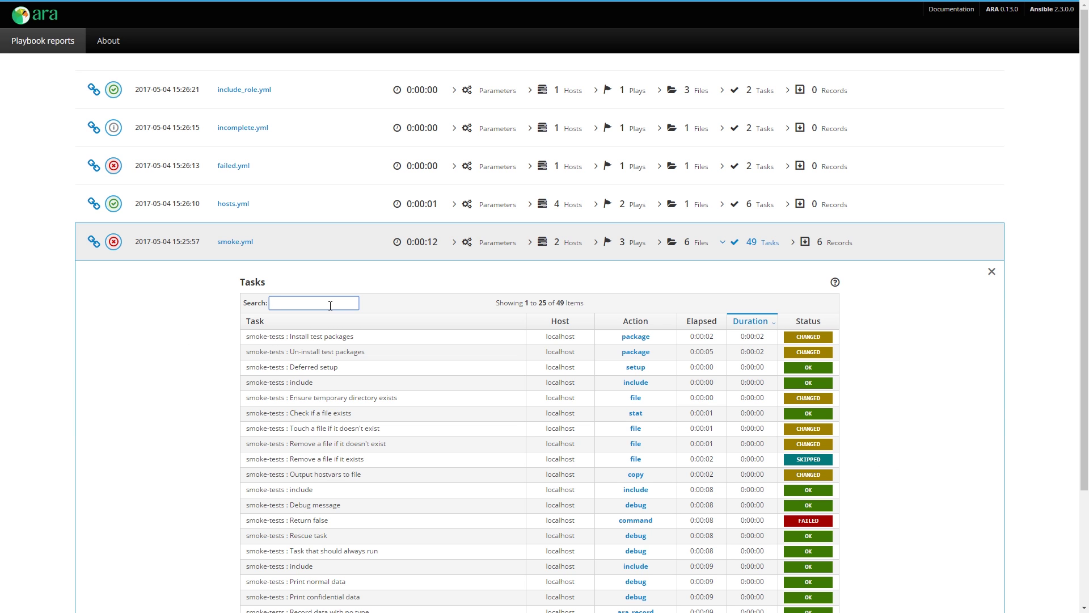
pyautogui.write('localhost')
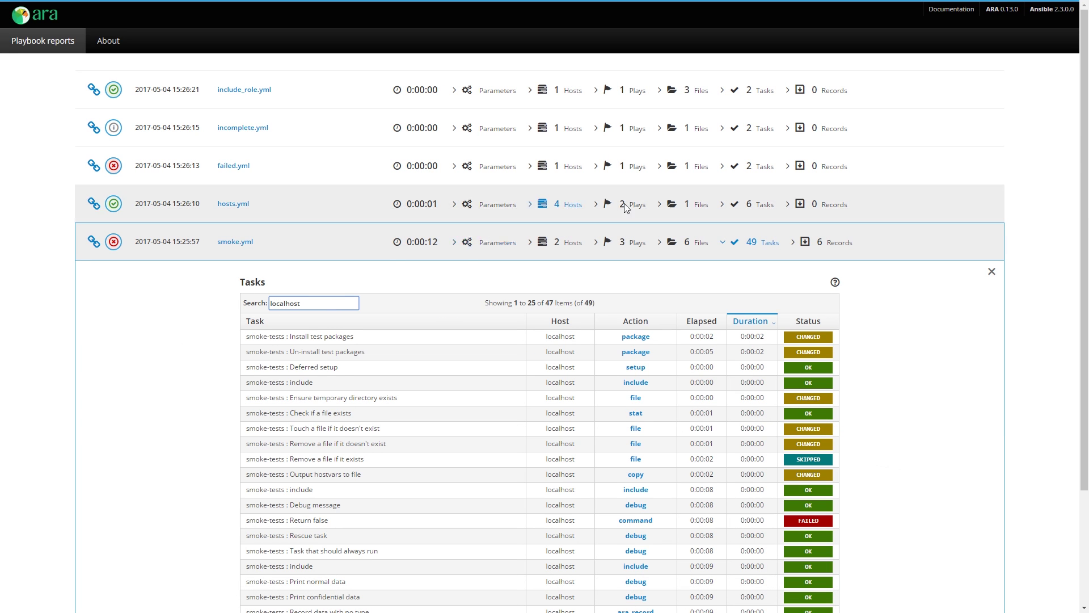
pyautogui.scroll(-3, 567, 453)
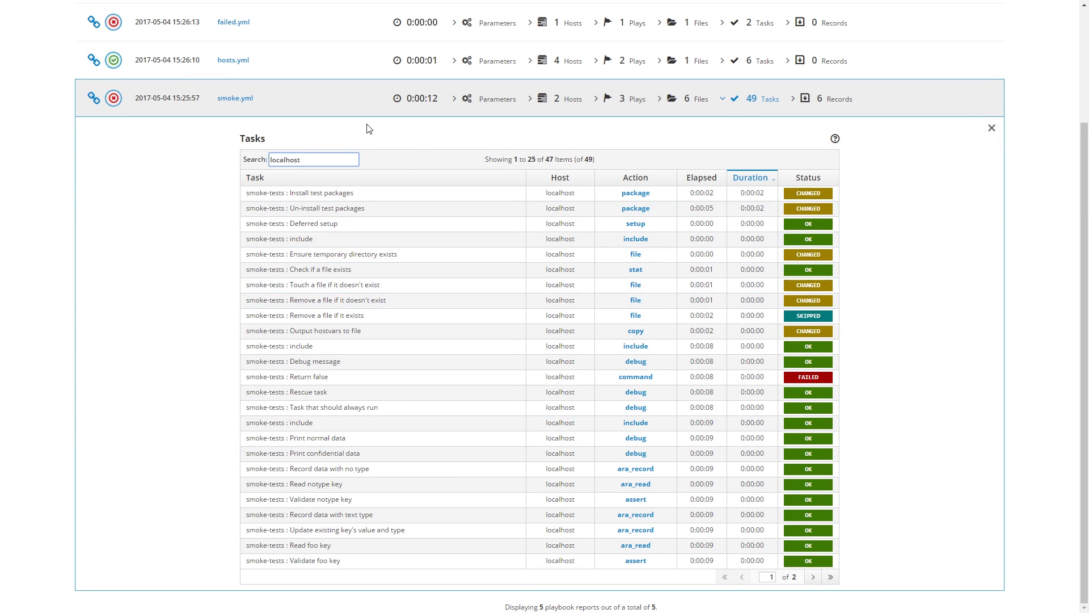
pyautogui.scroll(3, 365, 127)
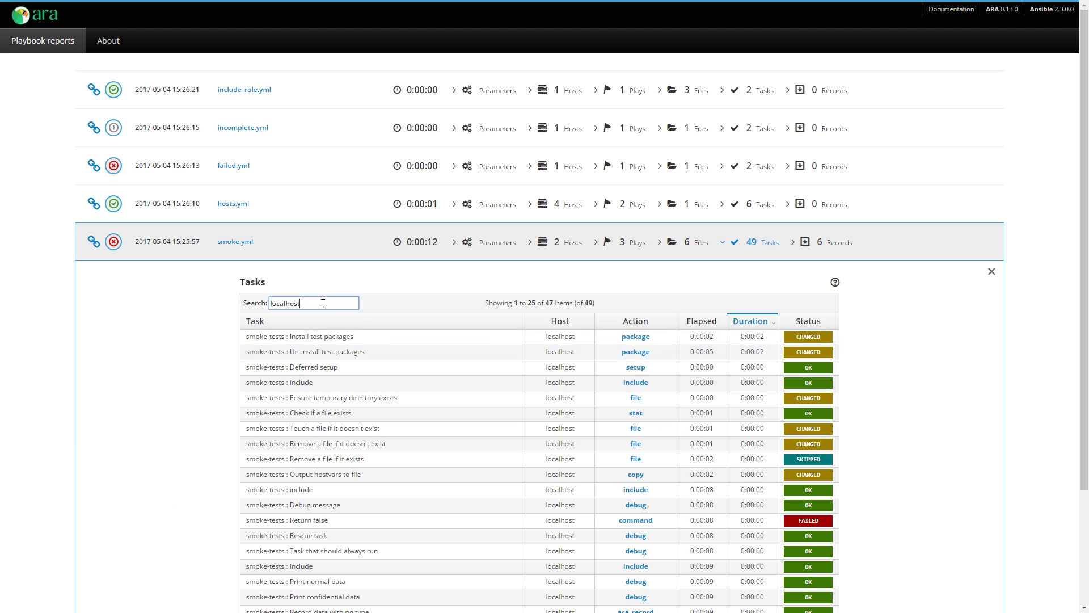
# Step: Search the tasks by the status "failed" and examine the result details of the "smoke-tests : Return false" task
pyautogui.moveTo(322, 310); pyautogui.dragTo(250, 307)
pyautogui.moveTo(319, 307); pyautogui.dragTo(145, 296)
pyautogui.write('failed')
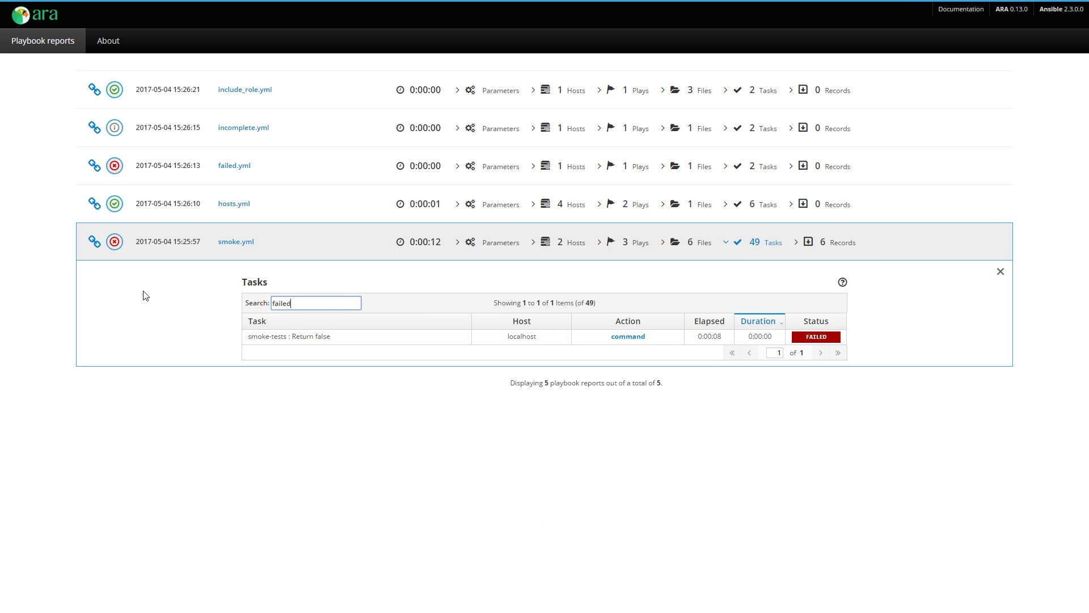
pyautogui.click(824, 338)
pyautogui.scroll(-5, 445, 311)
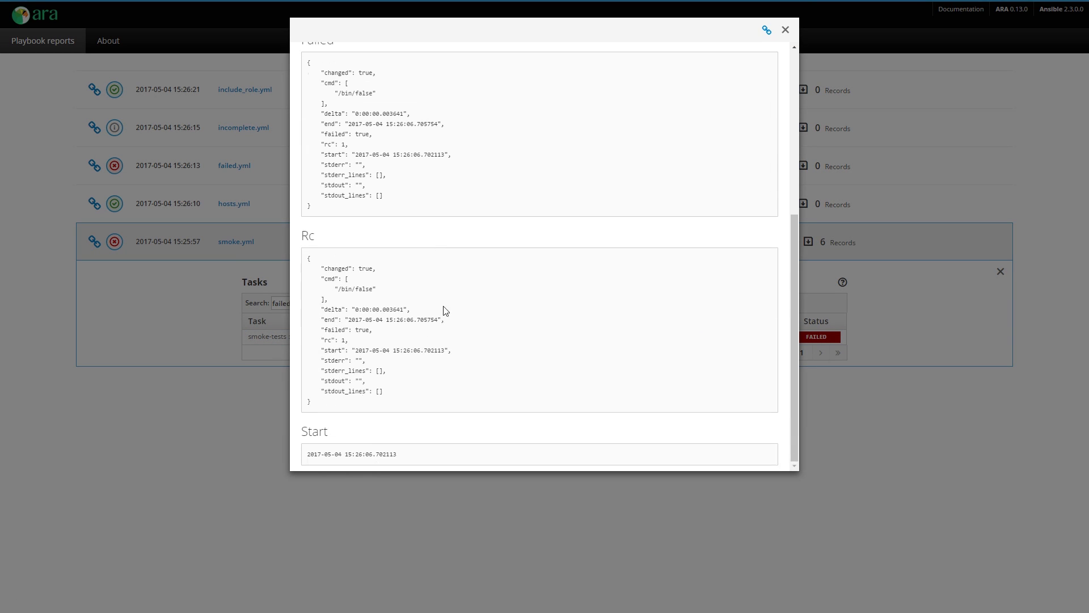
# Step: Review the failed "smoke-tests : Return false" result again and inspect where its command action is defined in the task file
pyautogui.scroll(5, 445, 311)
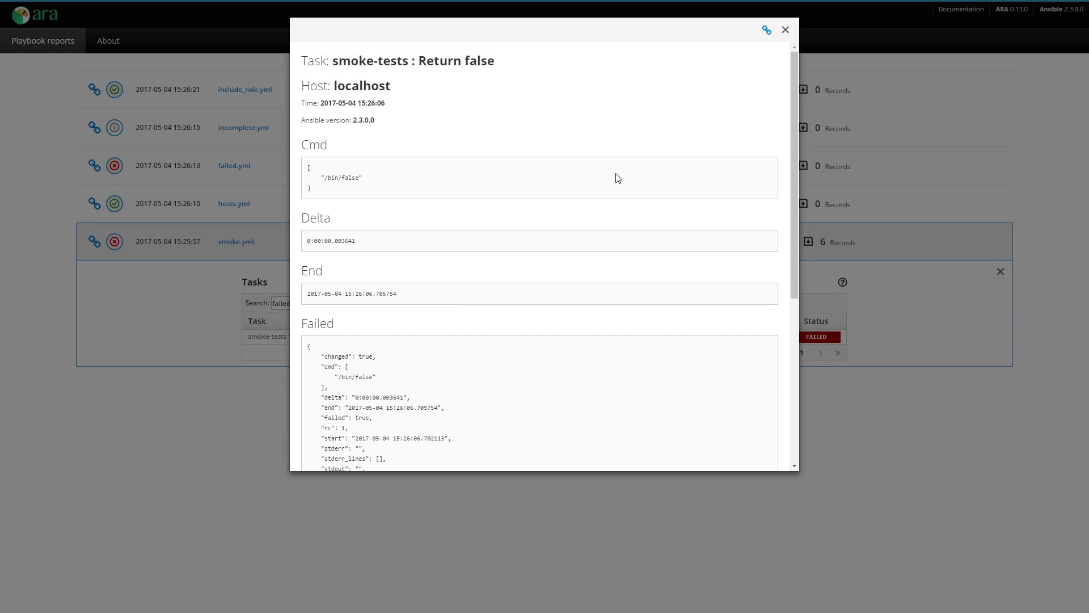
pyautogui.scroll(-5, 618, 178)
pyautogui.click(873, 308)
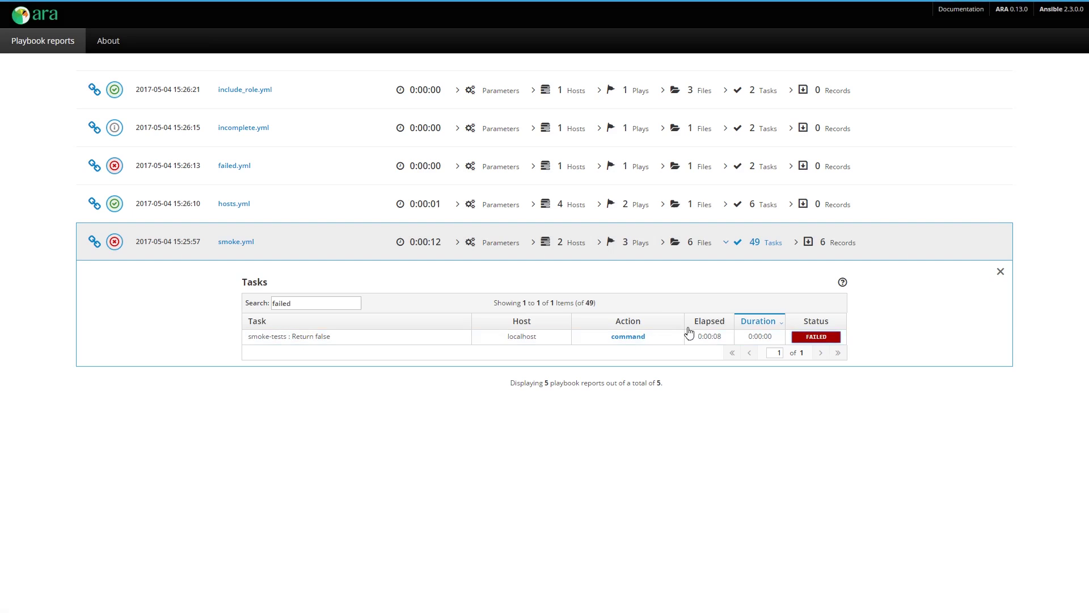
pyautogui.click(630, 335)
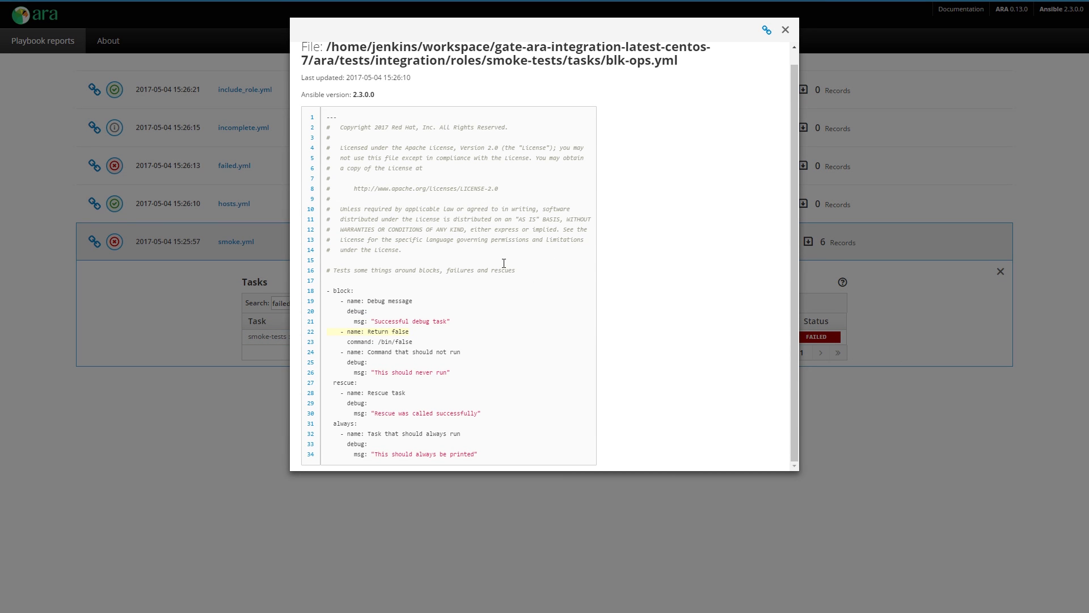
pyautogui.click(859, 481)
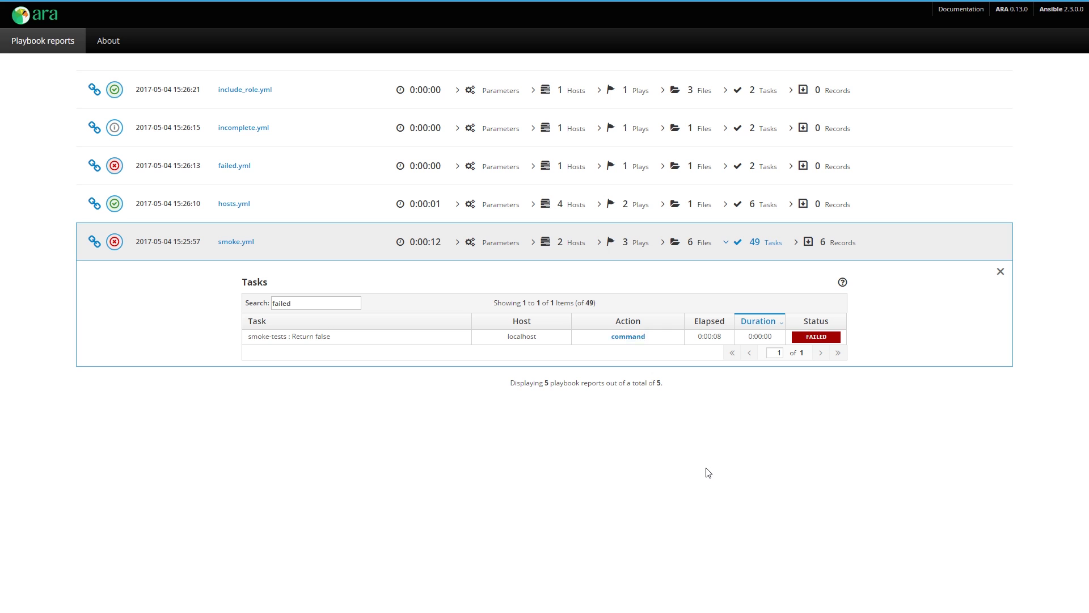
# Step: Examine the keys and values recorded for the smoke.yml playbook, and view the About page of the interface
pyautogui.click(835, 244)
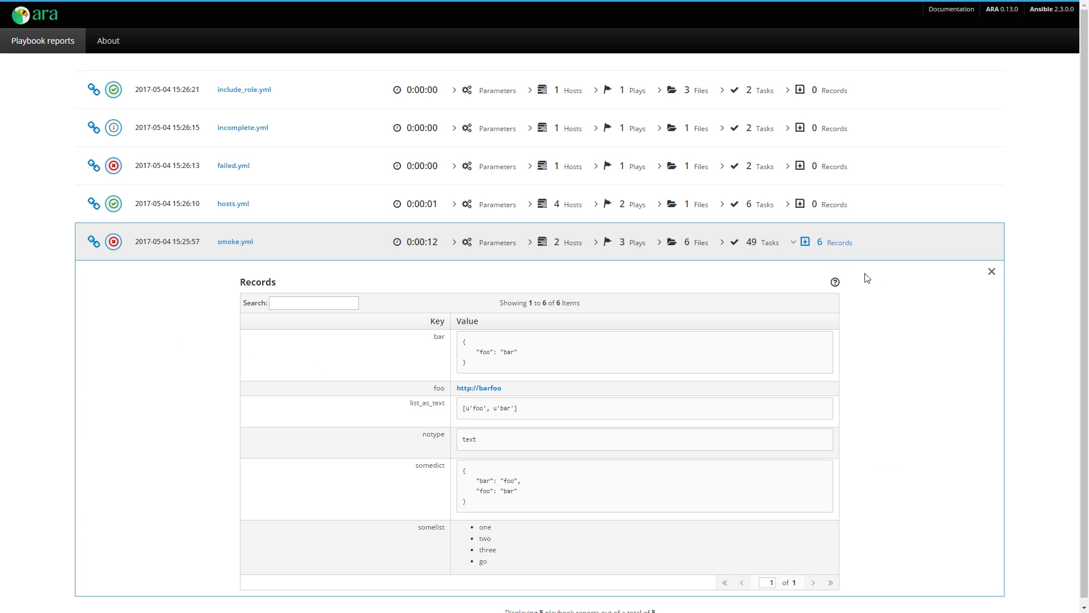
pyautogui.moveTo(836, 276)
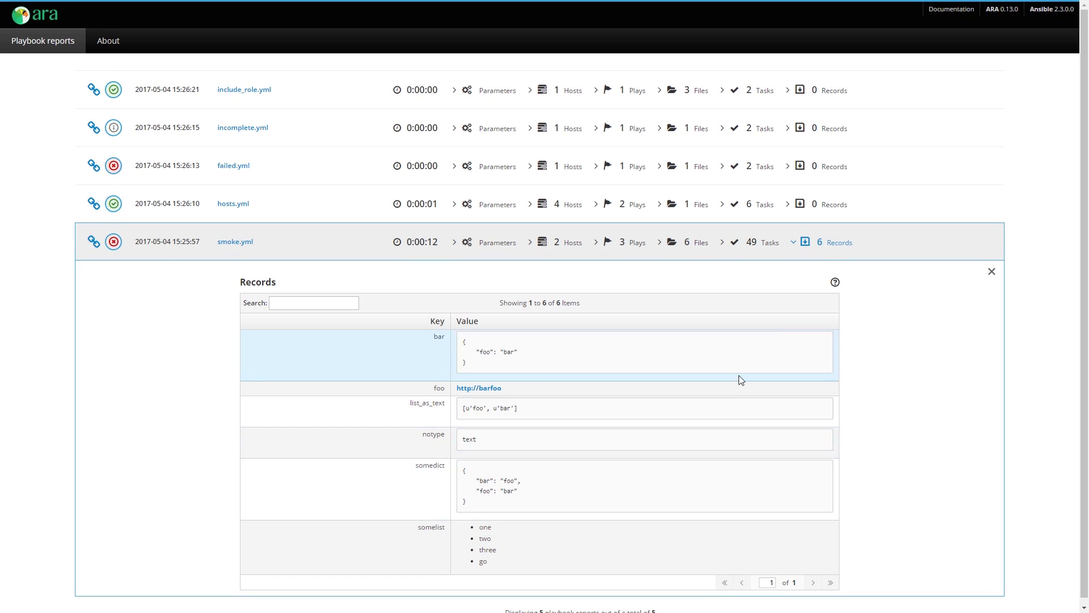
pyautogui.click(831, 249)
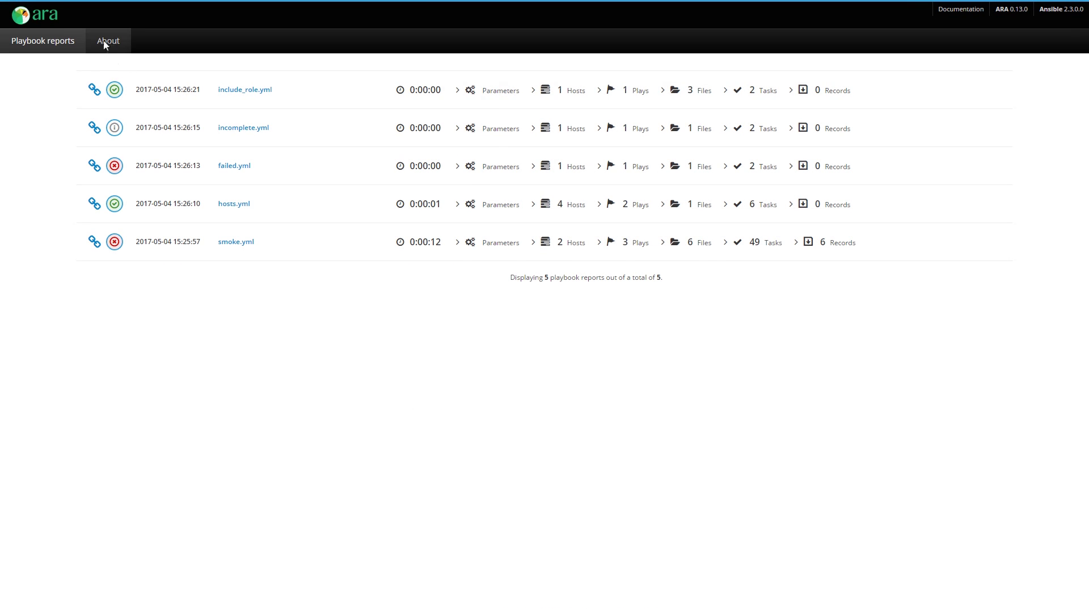
pyautogui.click(108, 41)
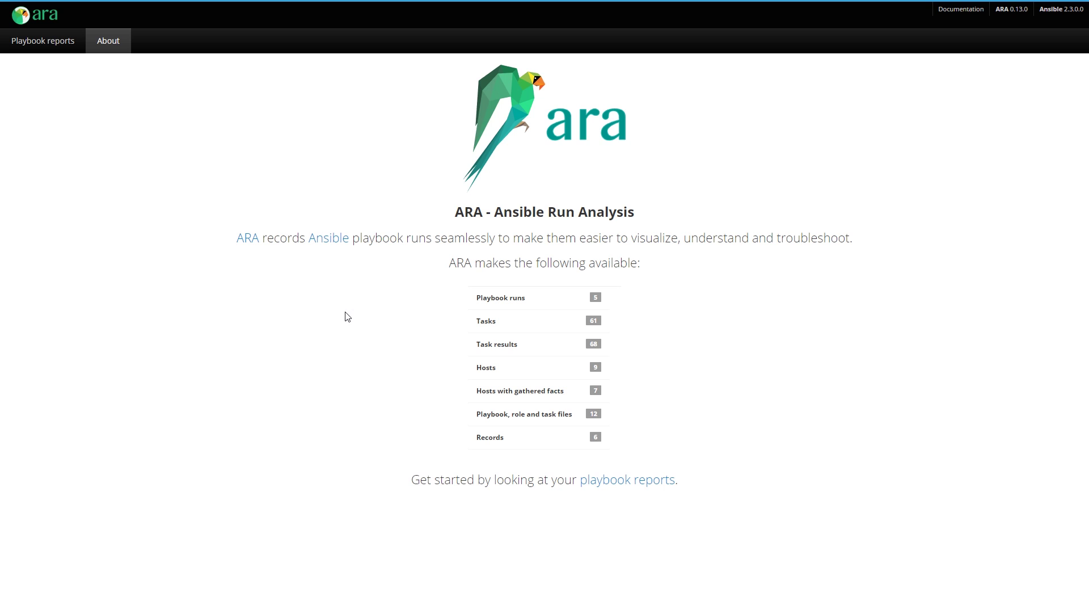